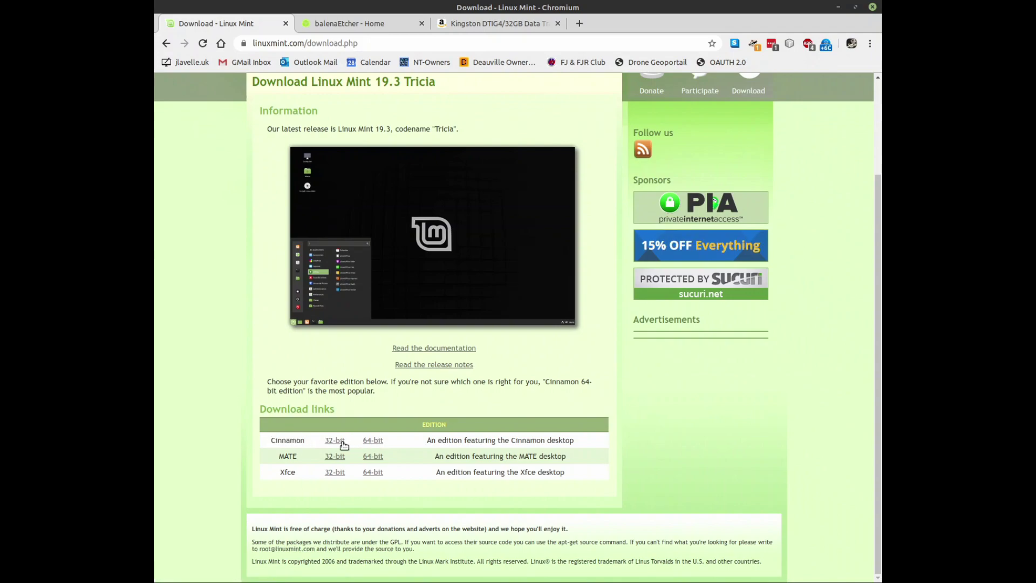
Open the Cinnamon 64-bit edition page of Linux Mint 19.3 and look through its download mirrors by country
left_click(378, 441)
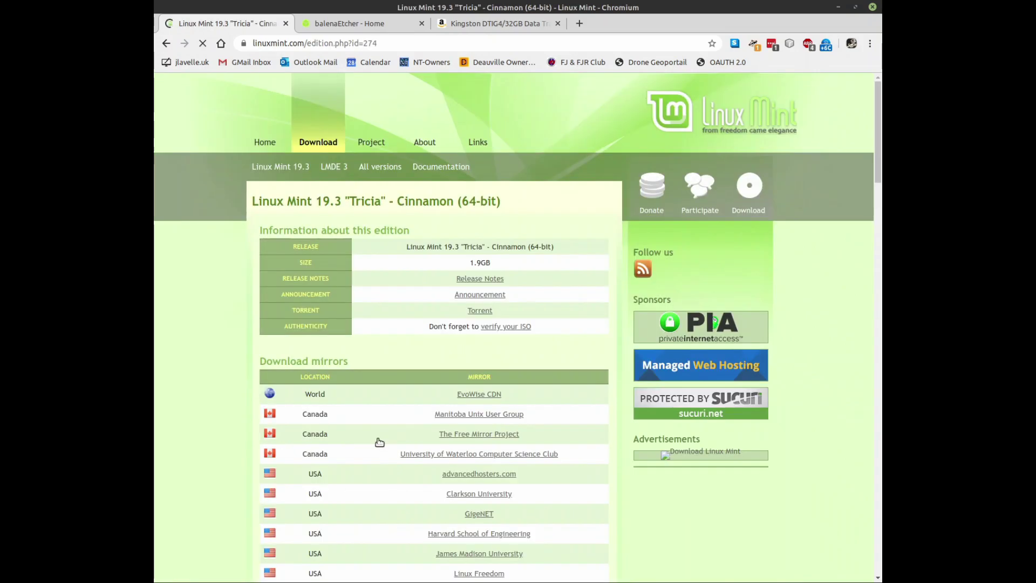
scroll(392, 357, "down", 3)
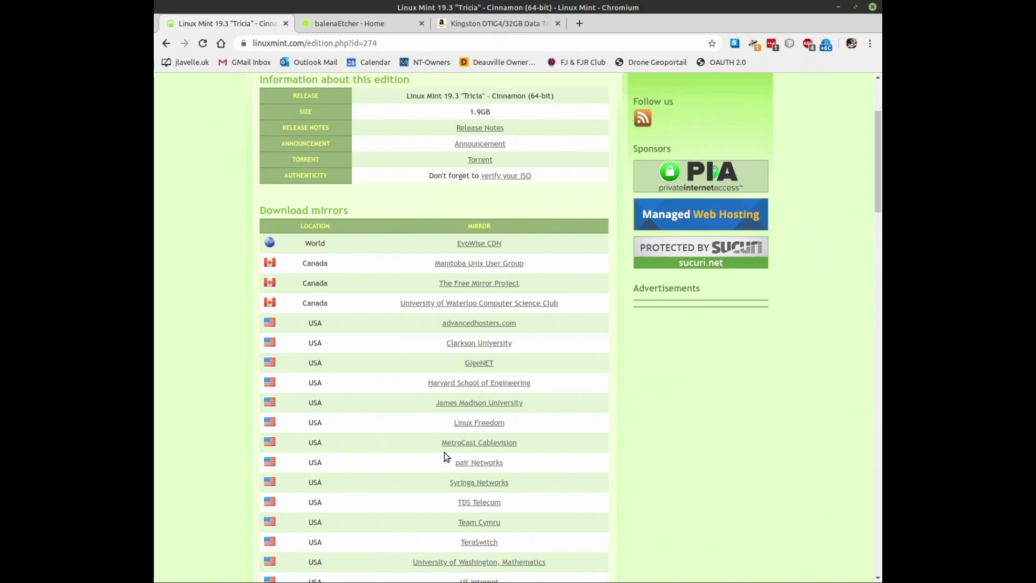
scroll(487, 433, "down", 3)
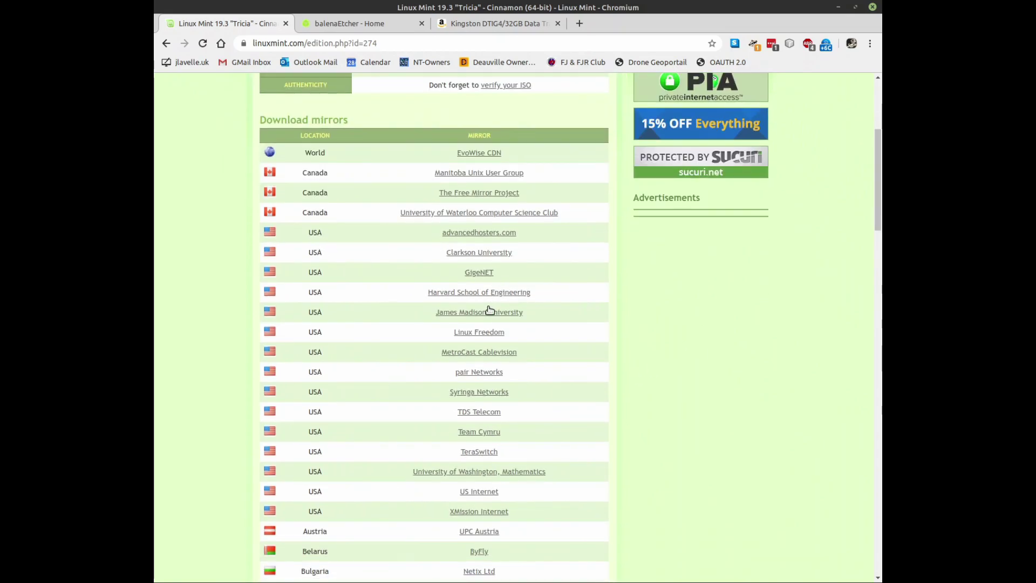
scroll(424, 308, "down", 5)
scroll(399, 348, "up", 3)
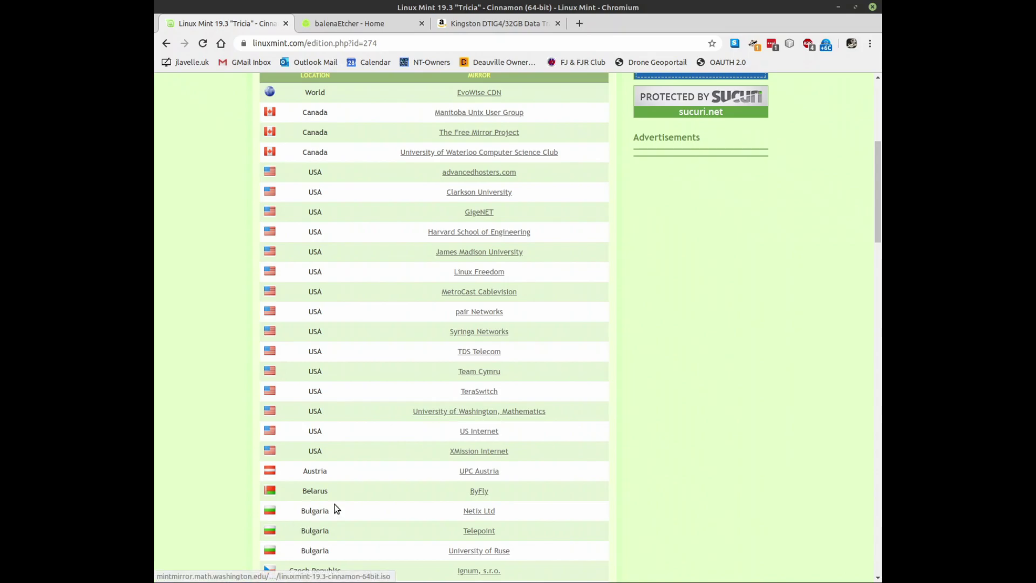
scroll(351, 488, "down", 10)
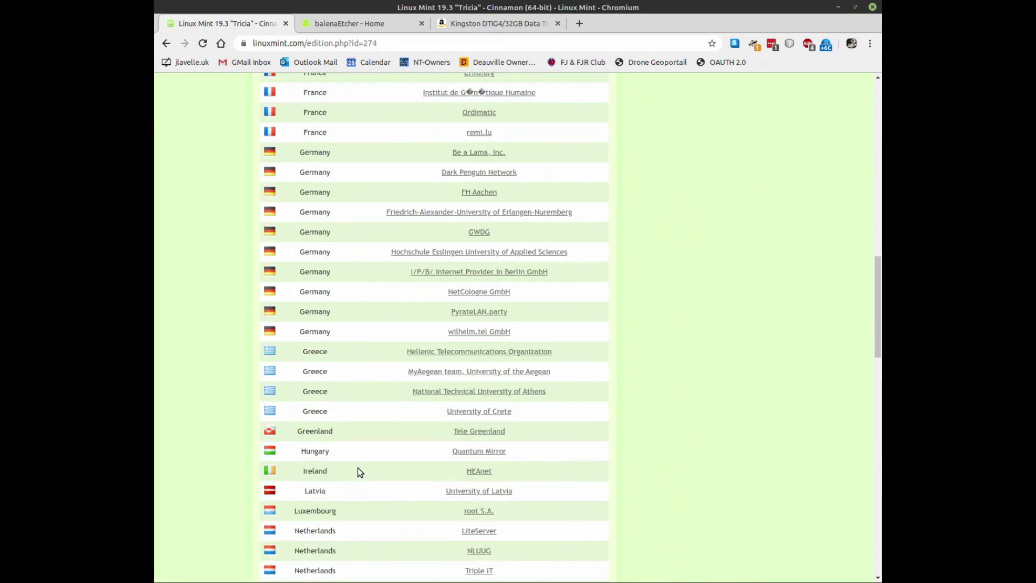
scroll(357, 467, "down", 10)
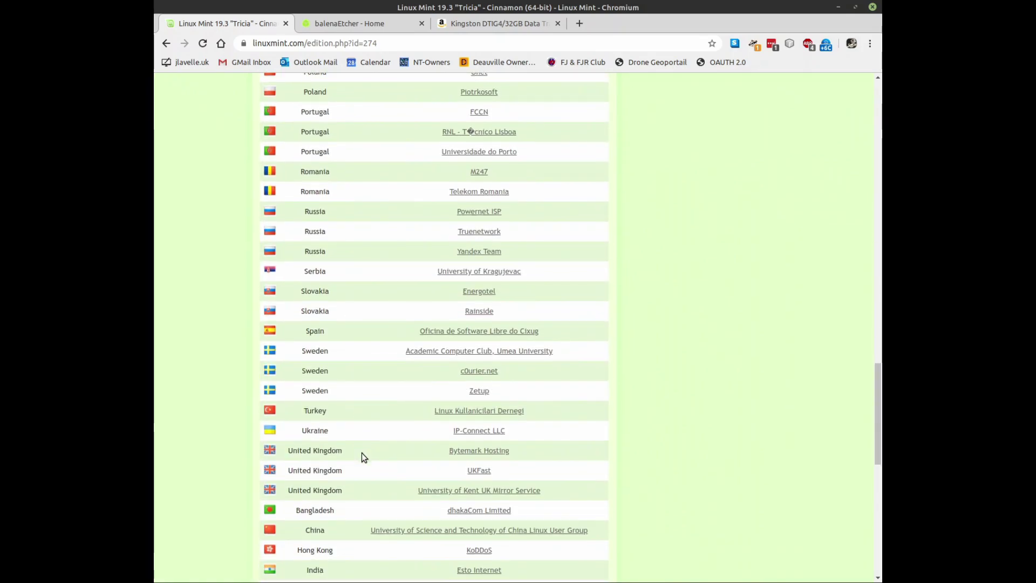
scroll(361, 452, "down", 1)
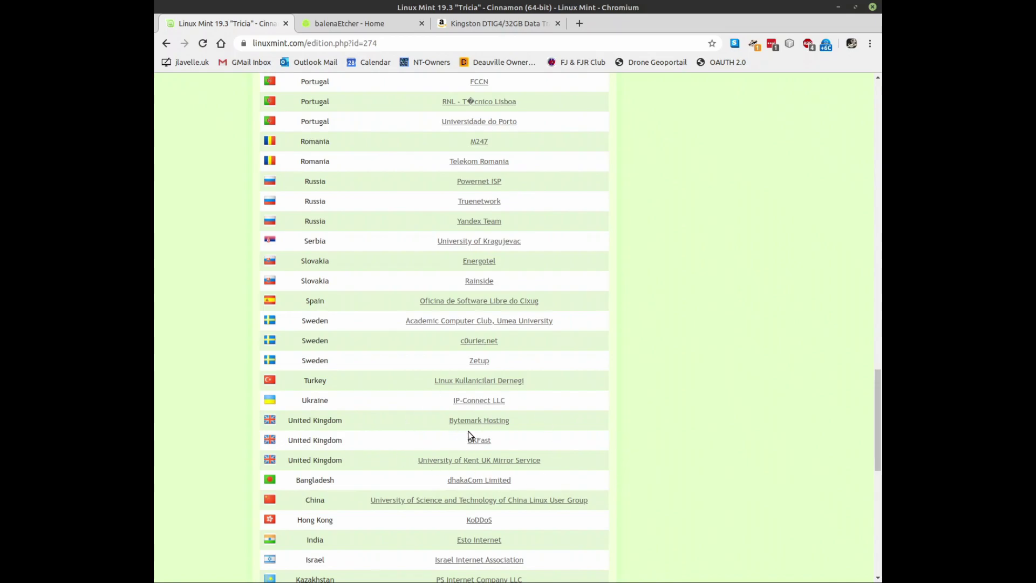
scroll(386, 367, "down", 4)
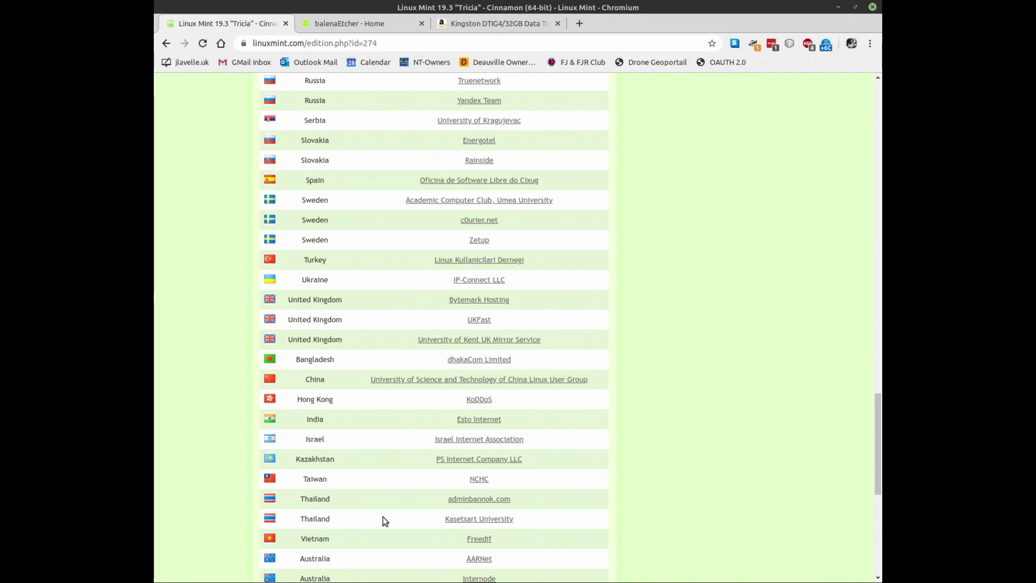
scroll(384, 519, "down", 4)
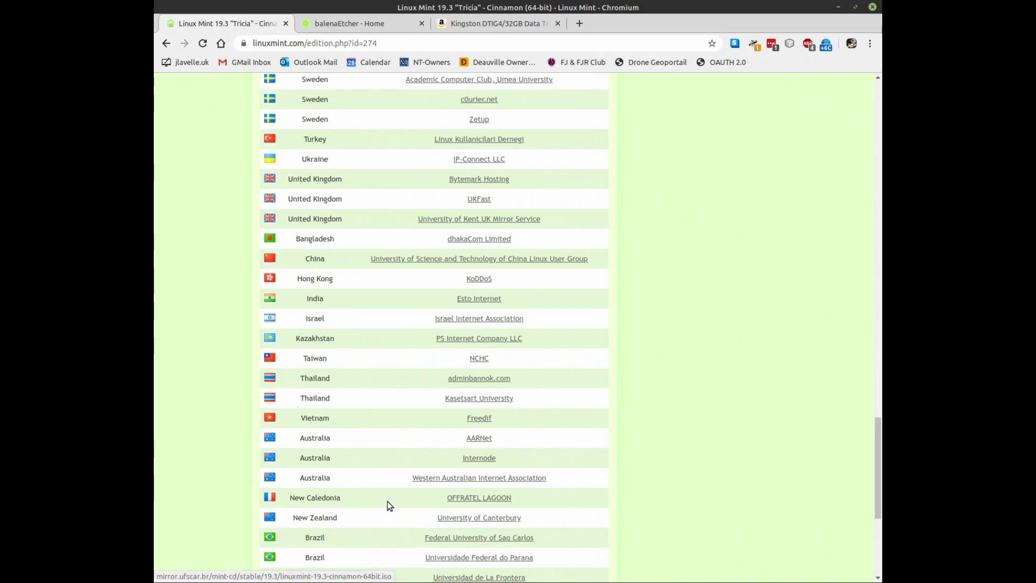
scroll(387, 503, "down", 4)
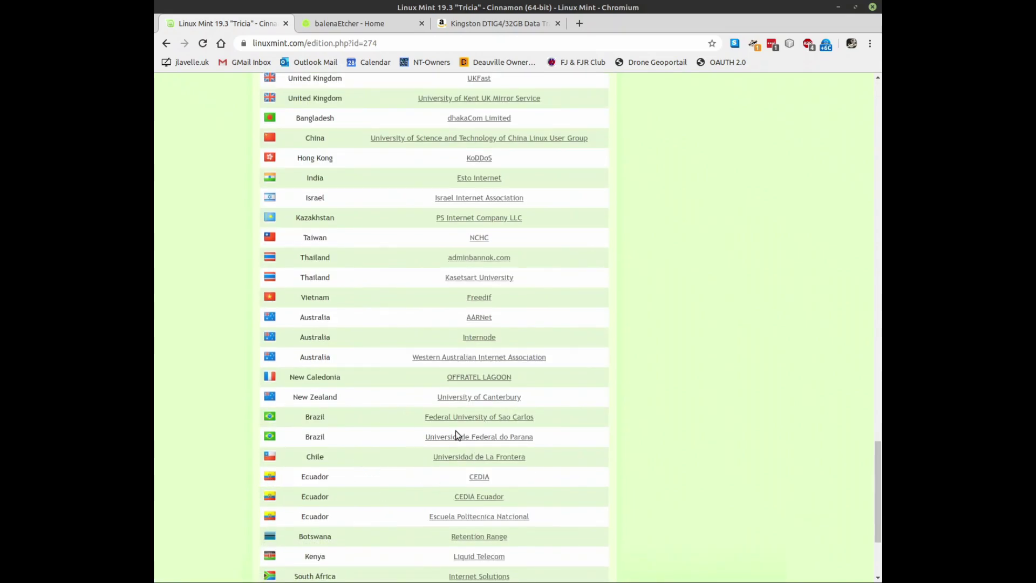
scroll(544, 473, "up", 5)
scroll(544, 472, "up", 20)
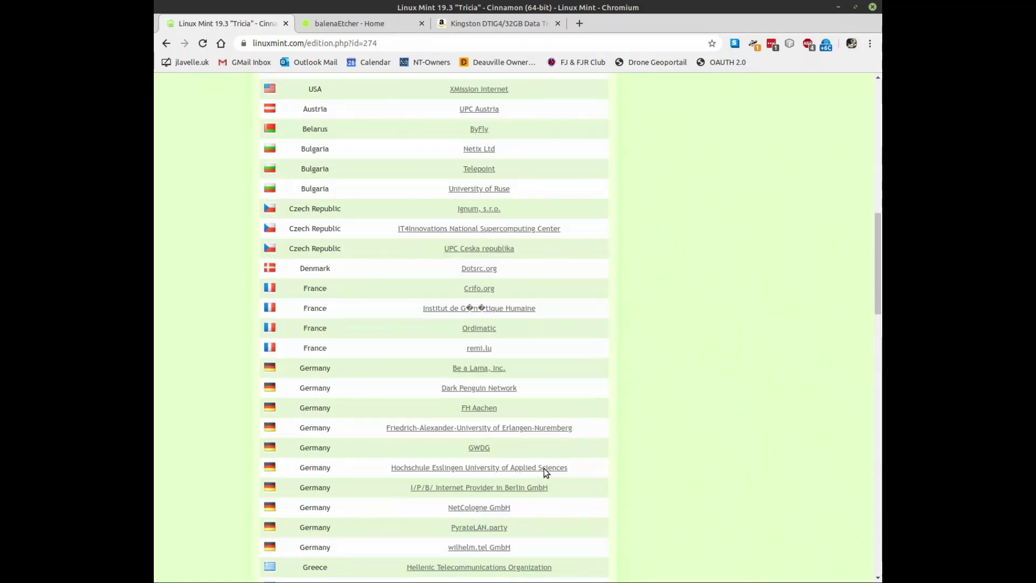
scroll(544, 473, "up", 20)
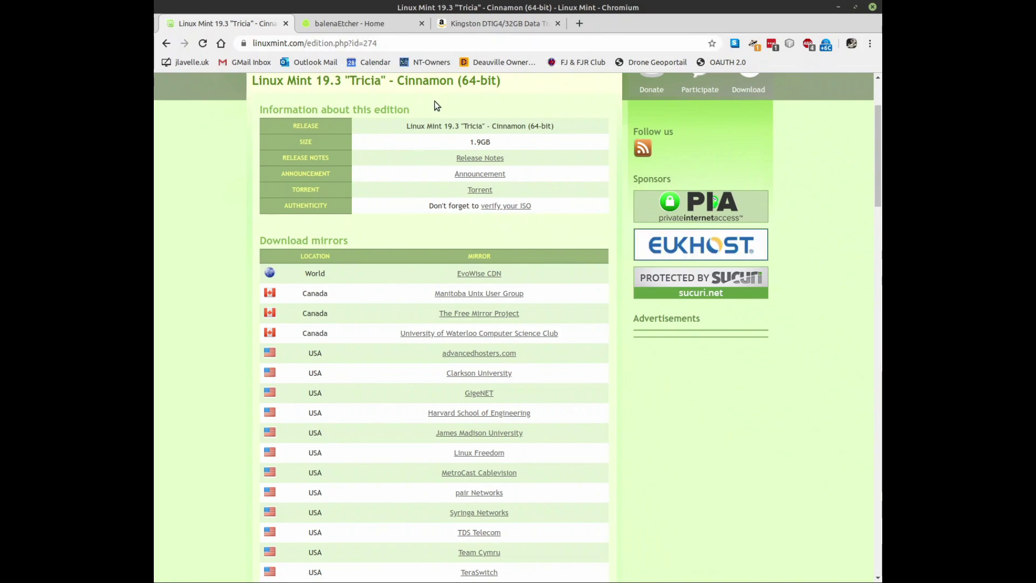
Review the Kingston 32GB flash drive page and balenaEtcher's platform download options, ending back on the Linux Mint page
left_click(492, 25)
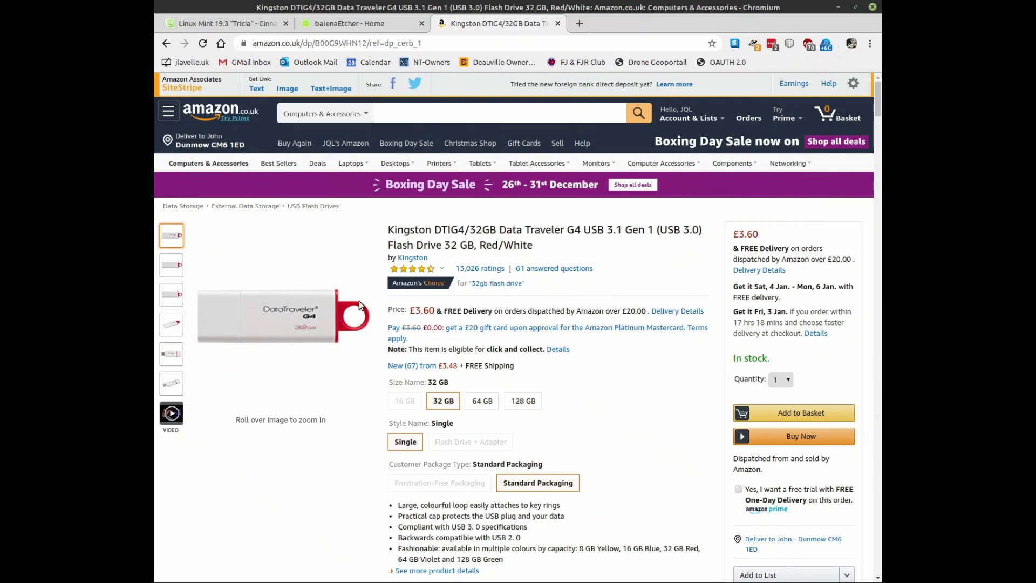
left_click(363, 24)
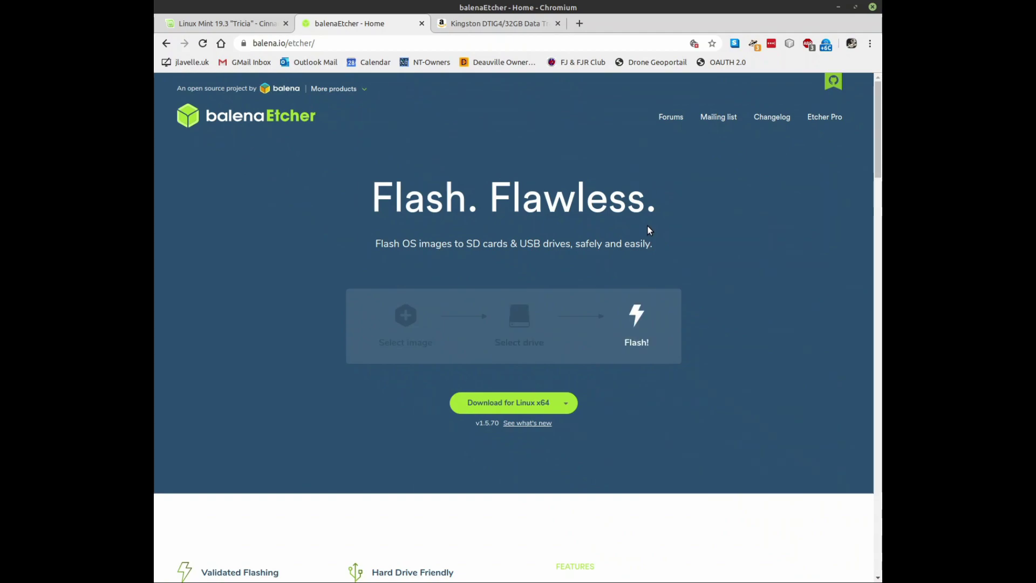
left_click(565, 407)
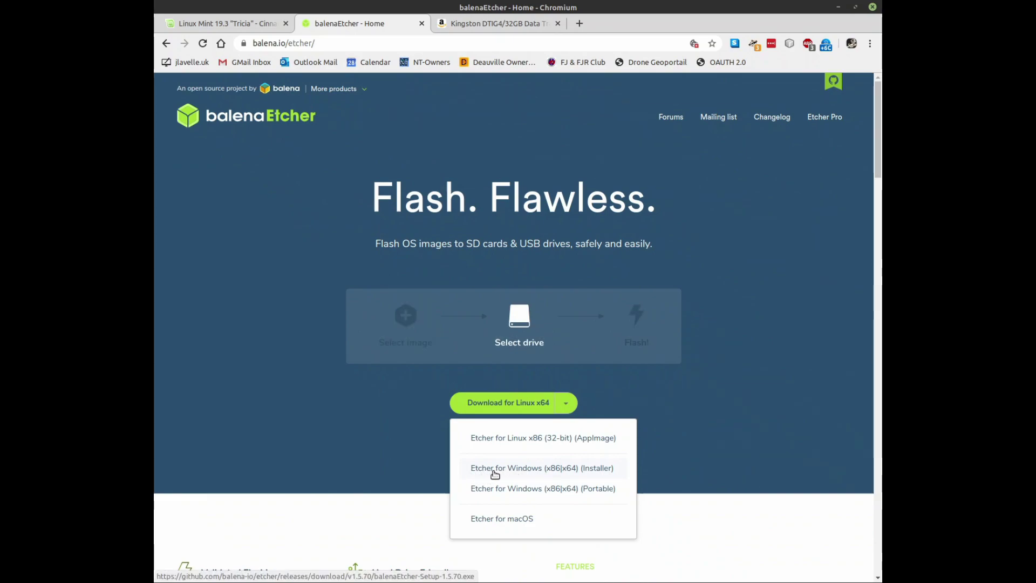
left_click(692, 440)
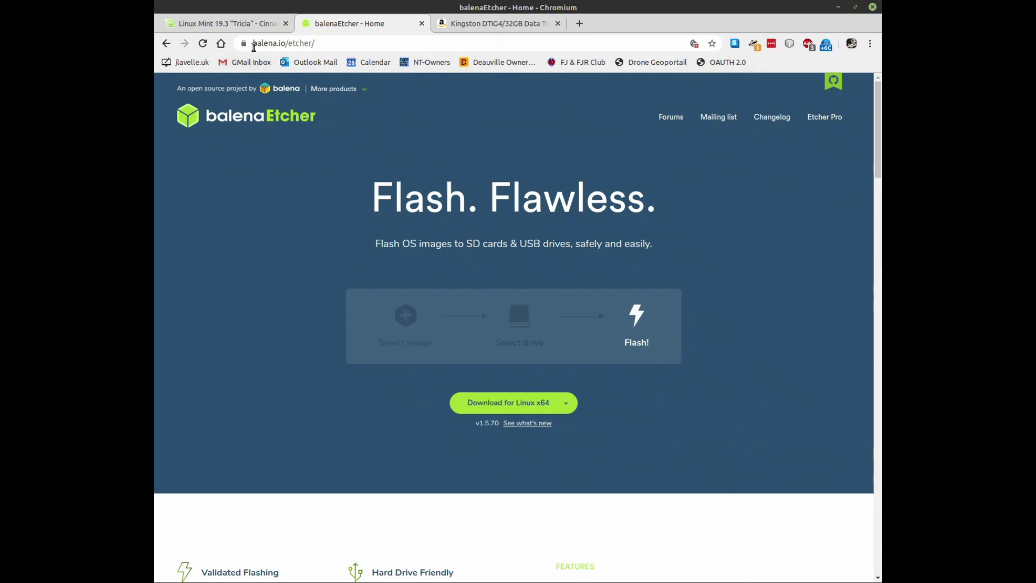
left_click(238, 24)
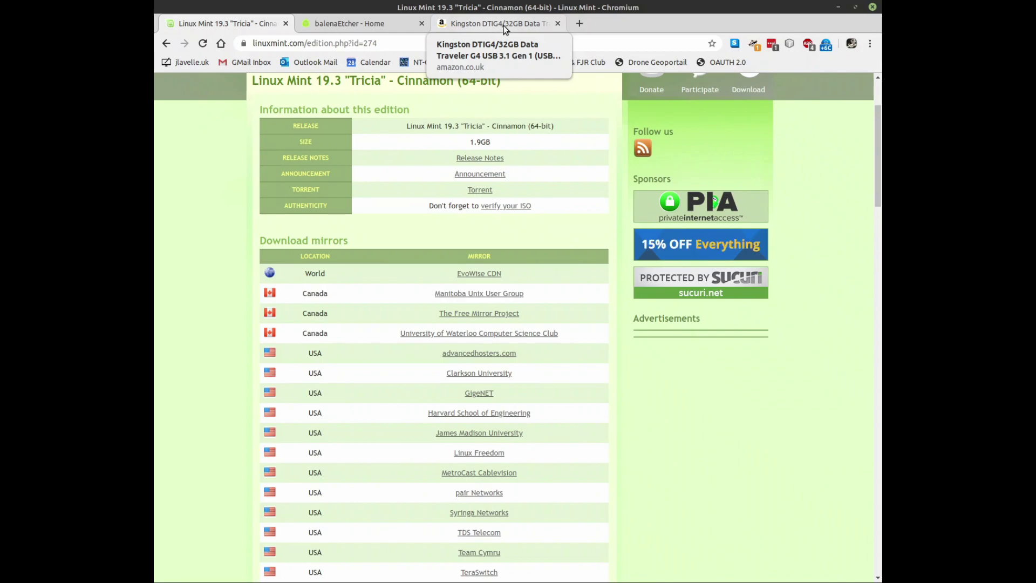
Leave the browser for the VirtualBox virtual machine and start Linux Mint from its boot menu
left_click(872, 7)
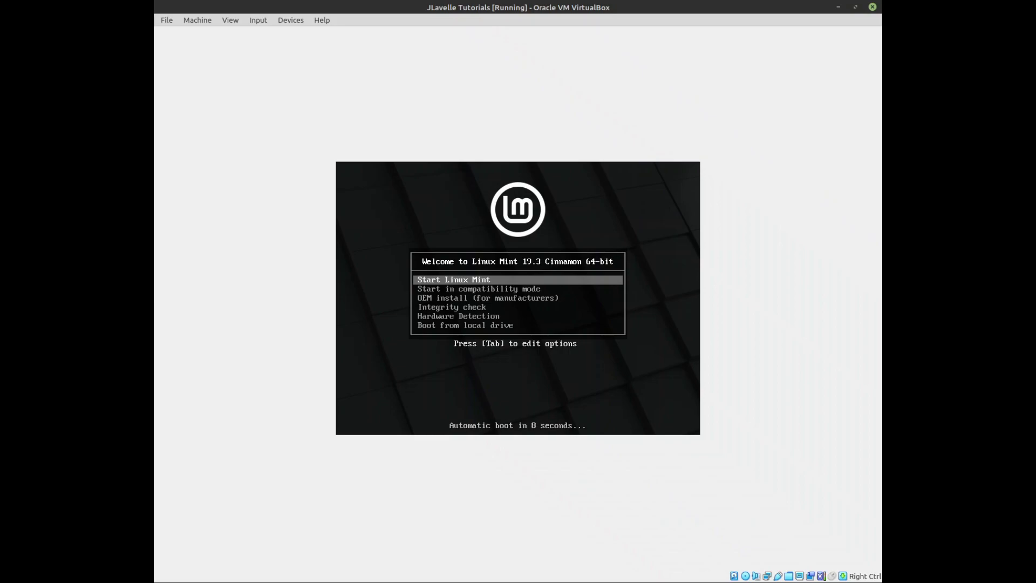
key("Return")
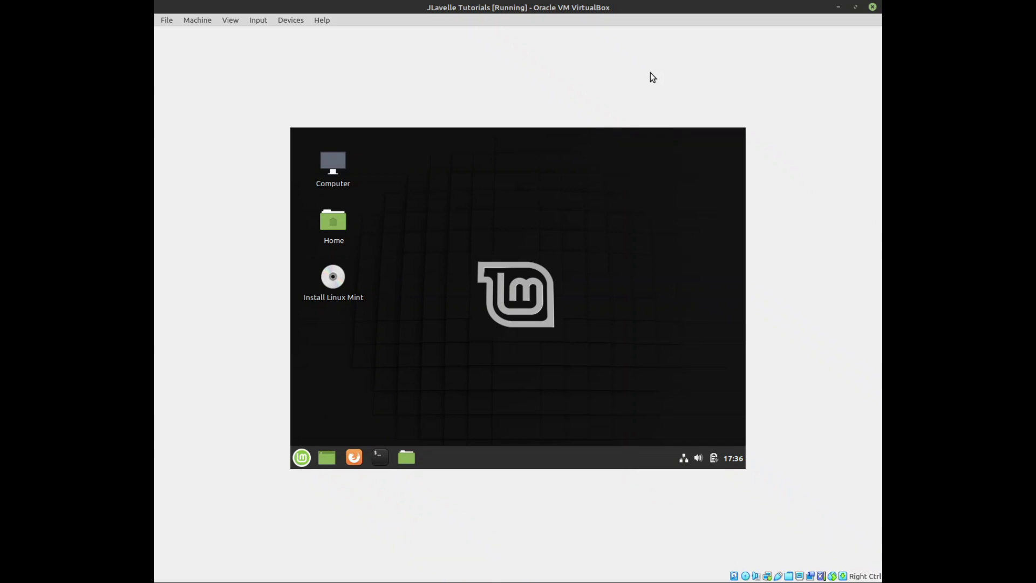
Set the live desktop's display resolution to 1280 x 960 (4:3), keep the new configuration and close System Settings
left_click(302, 459)
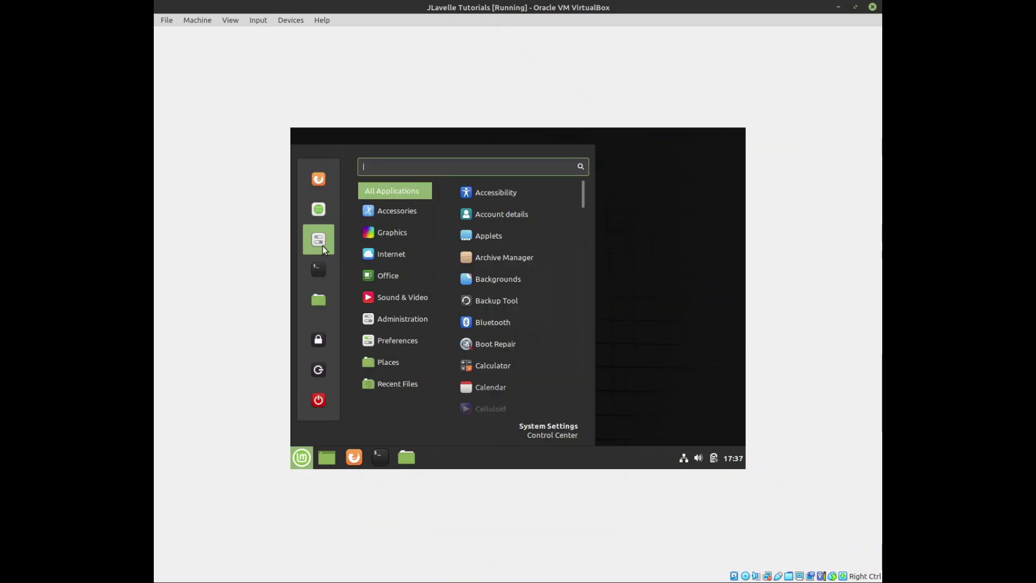
left_click(319, 242)
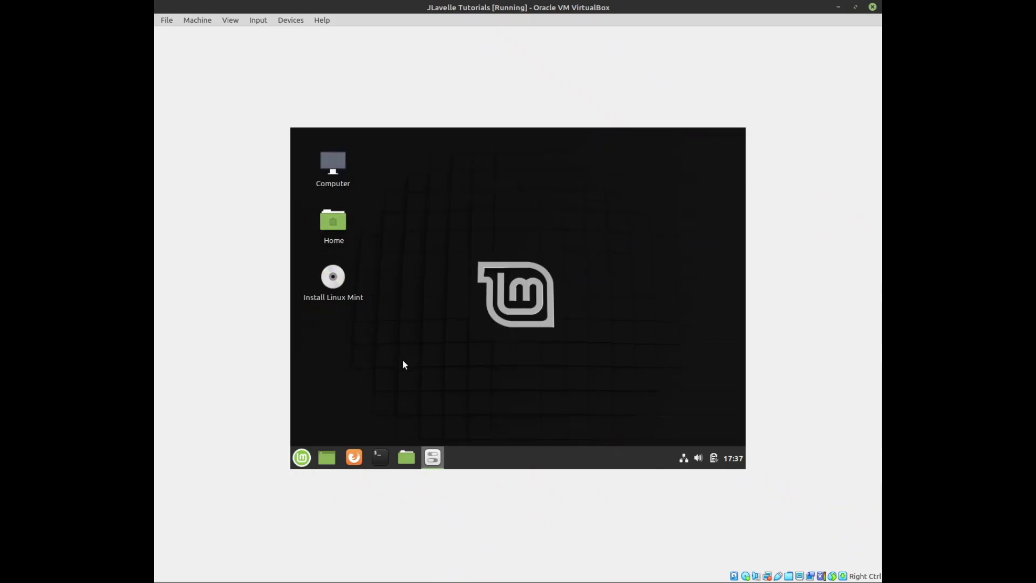
scroll(553, 290, "down", 5)
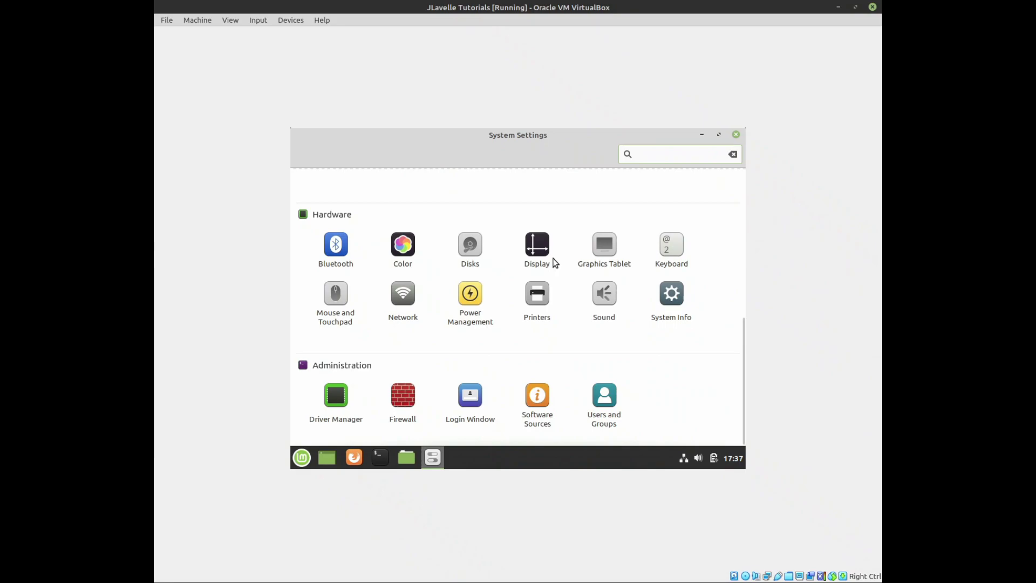
left_click(536, 246)
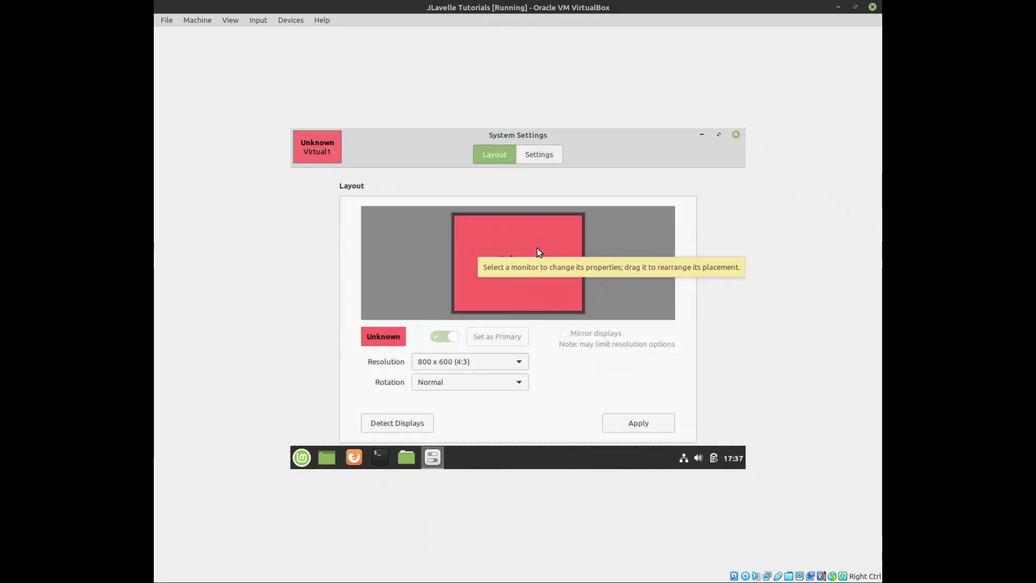
left_click(523, 363)
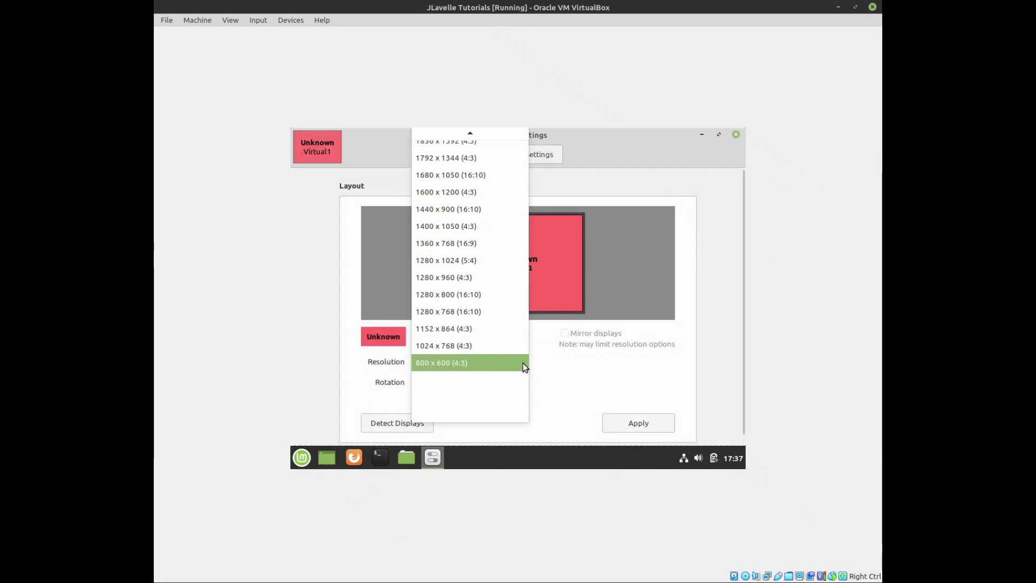
left_click(485, 277)
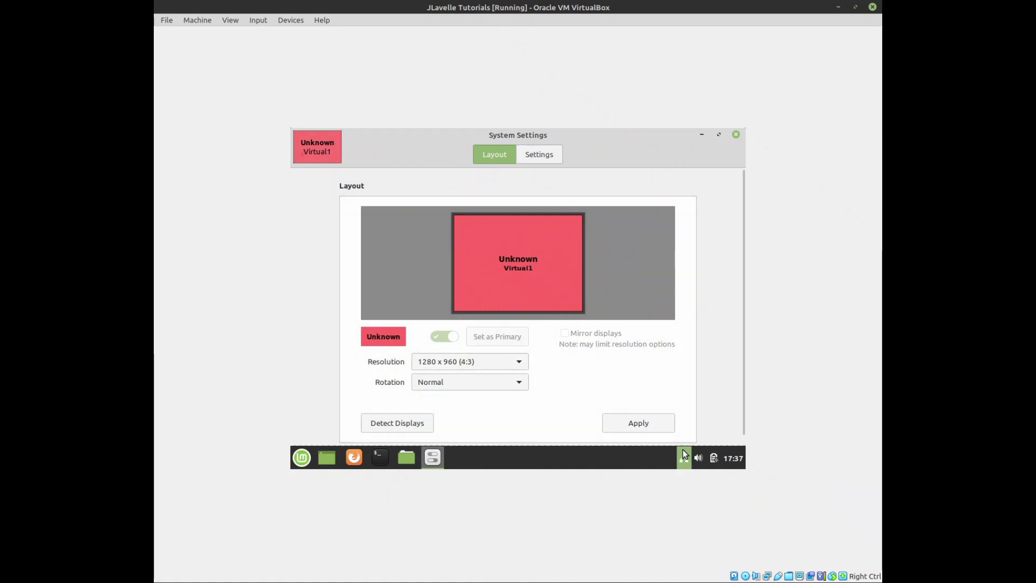
left_click(639, 423)
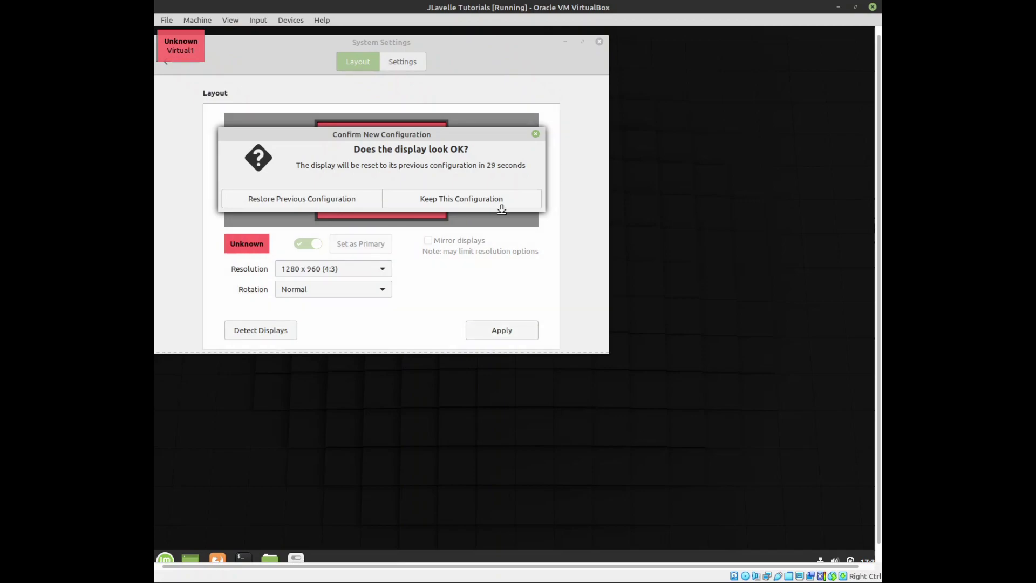
left_click(448, 198)
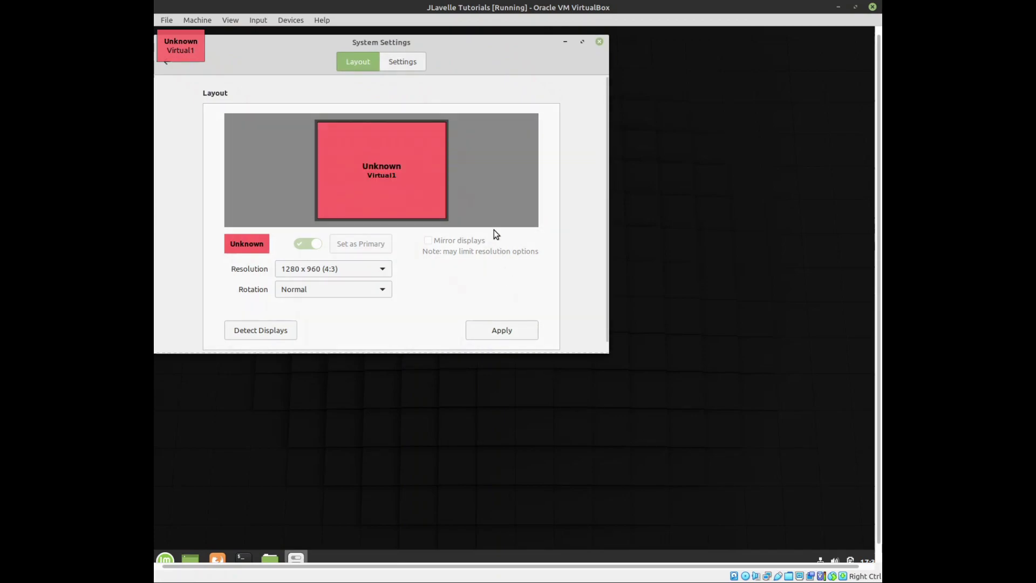
left_click(600, 42)
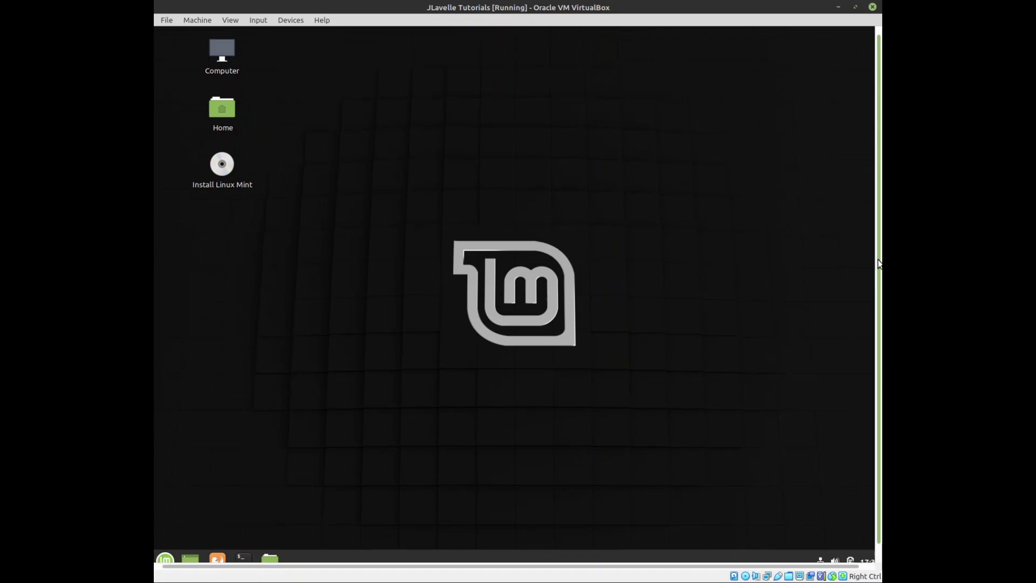
Launch the Linux Mint installer from the desktop, check the language list and continue with English
scroll(870, 307, "down", 1)
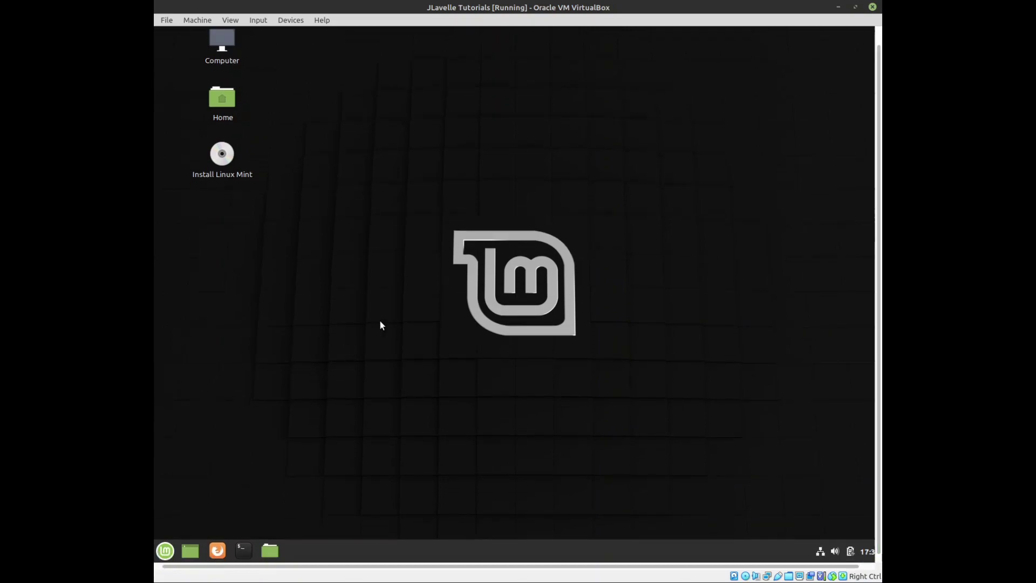
double_click(227, 162)
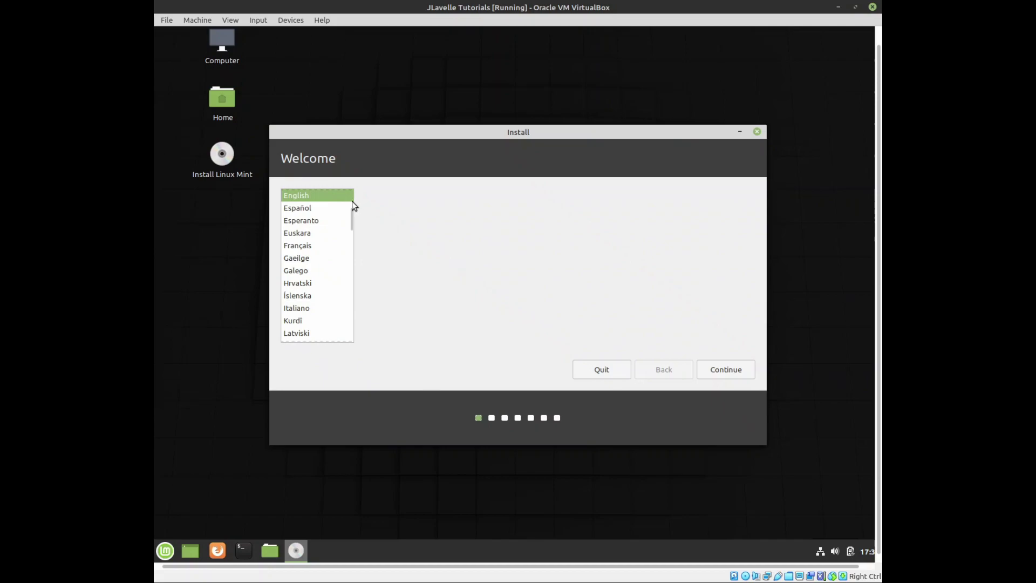
left_click_drag(350, 218, 356, 188)
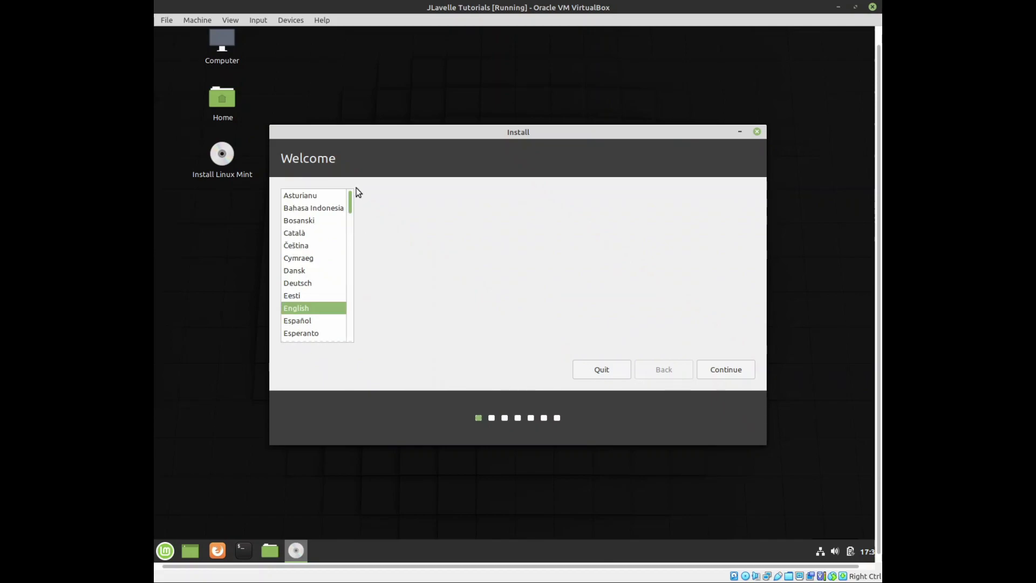
scroll(348, 249, "down", 2)
left_click_drag(349, 250, 361, 206)
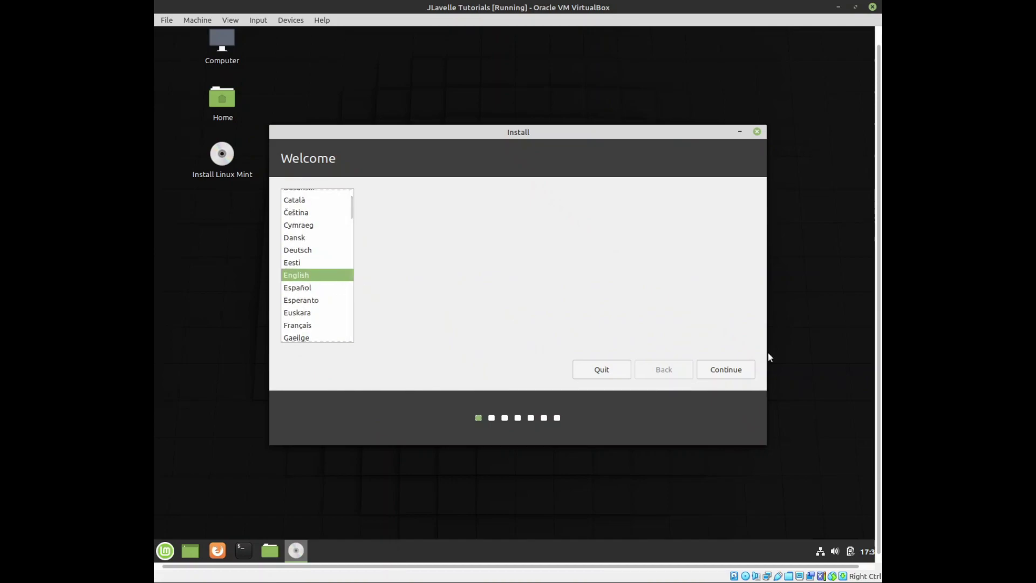
left_click(717, 369)
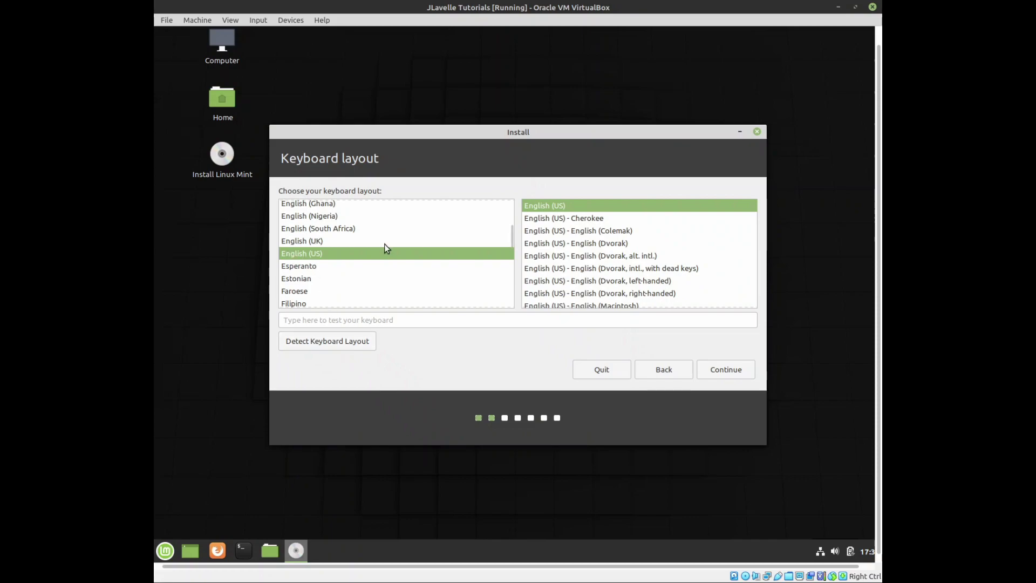
Choose the English (UK) keyboard layout, test it by entering "£!", check the layout detection without using it, and continue
left_click(299, 241)
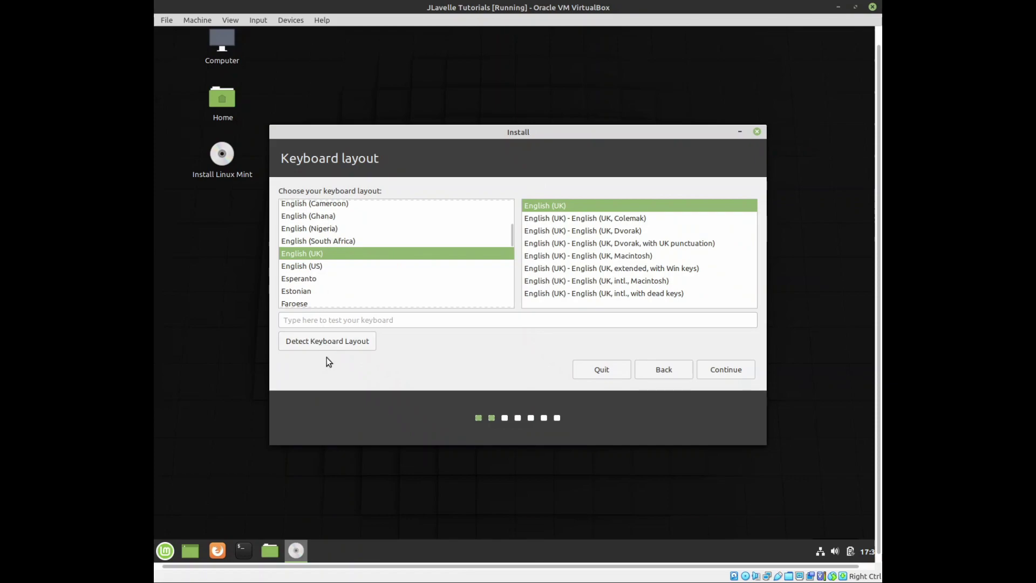
left_click(317, 321)
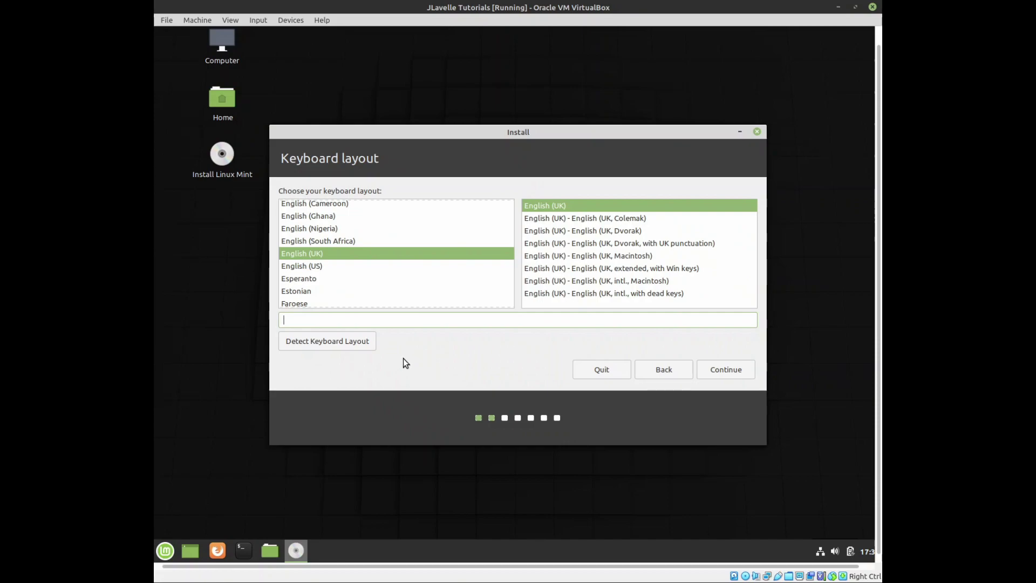
type("£")
type("!")
left_click(319, 337)
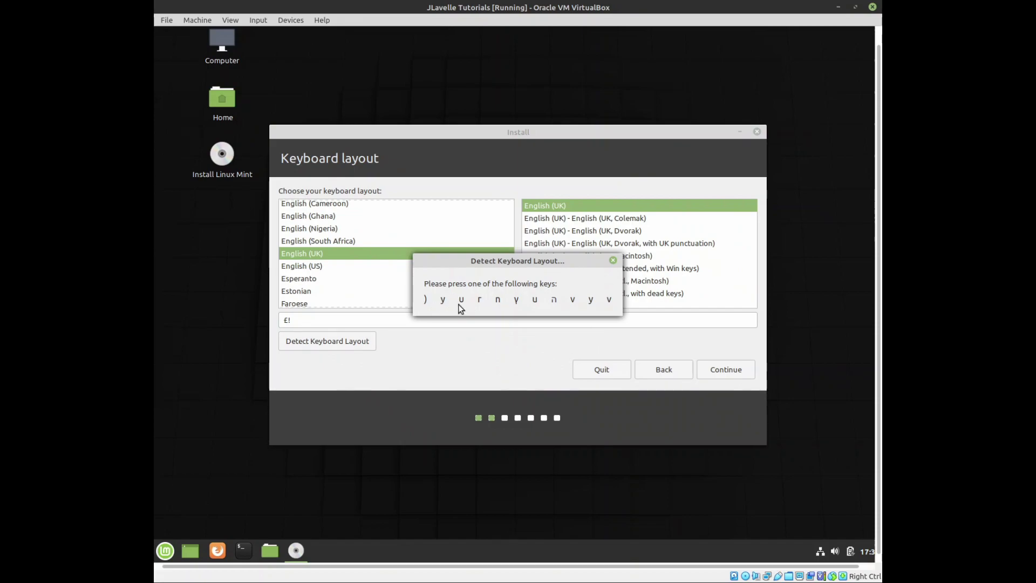
left_click(612, 260)
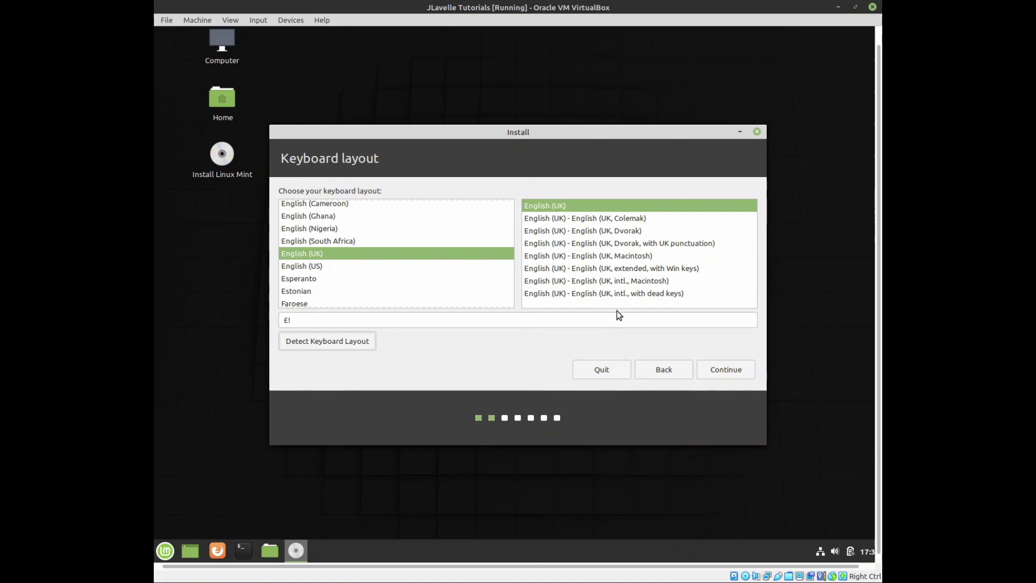
left_click(719, 368)
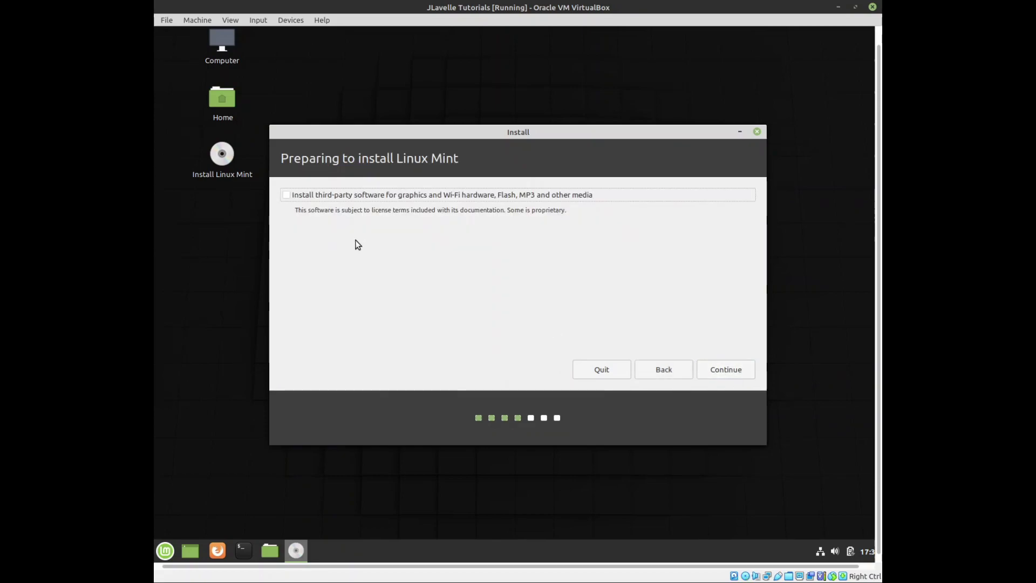
Enable installation of third-party software, then continue with "Something else" as the installation type for manual partitioning
left_click(284, 195)
left_click(725, 368)
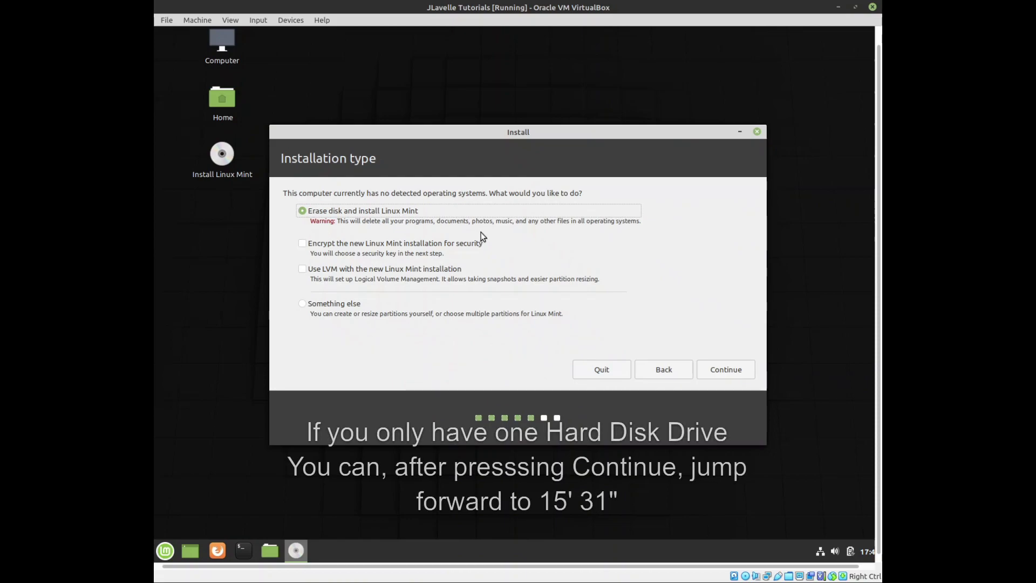
left_click(303, 272)
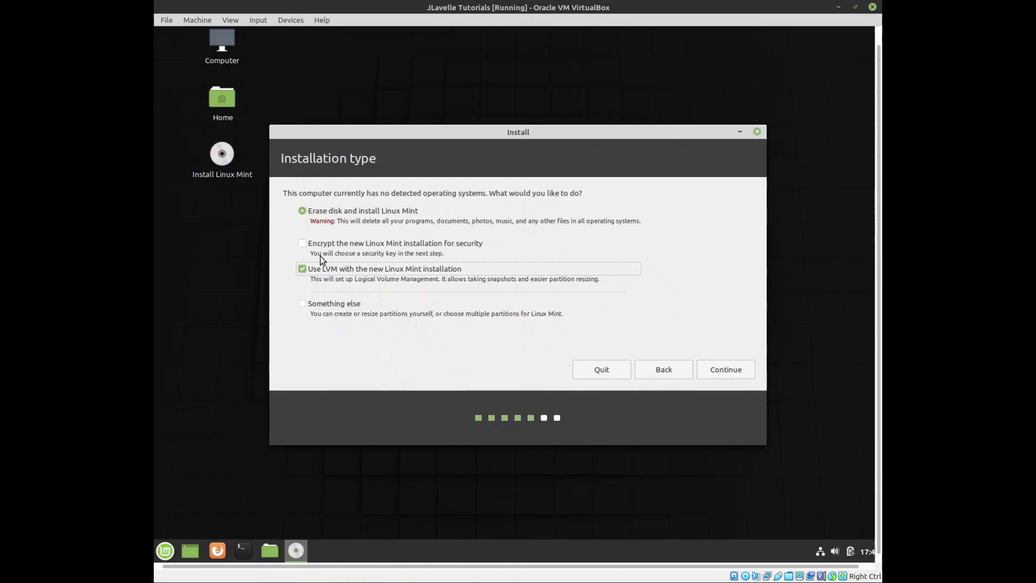
left_click(301, 304)
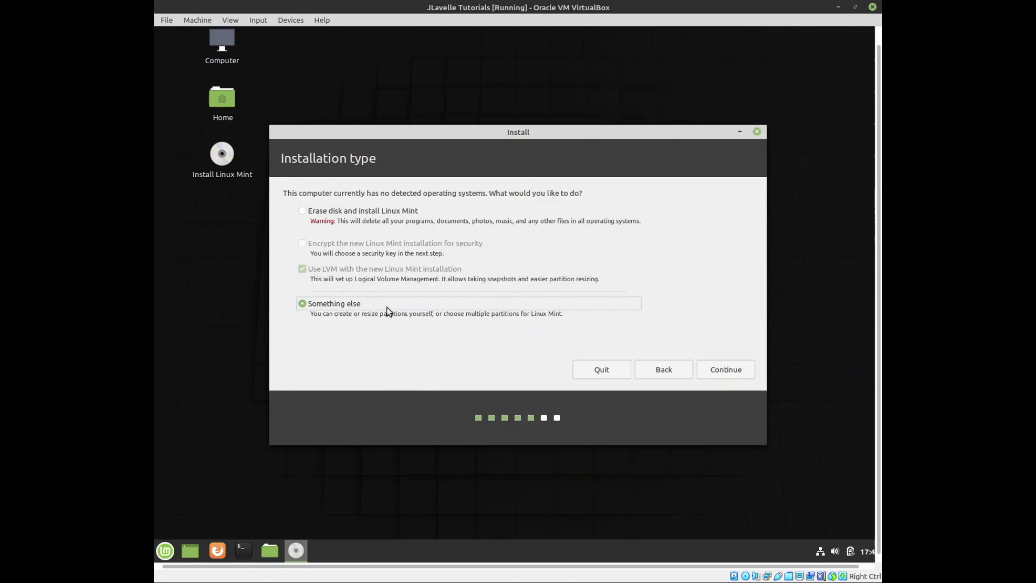
left_click(717, 370)
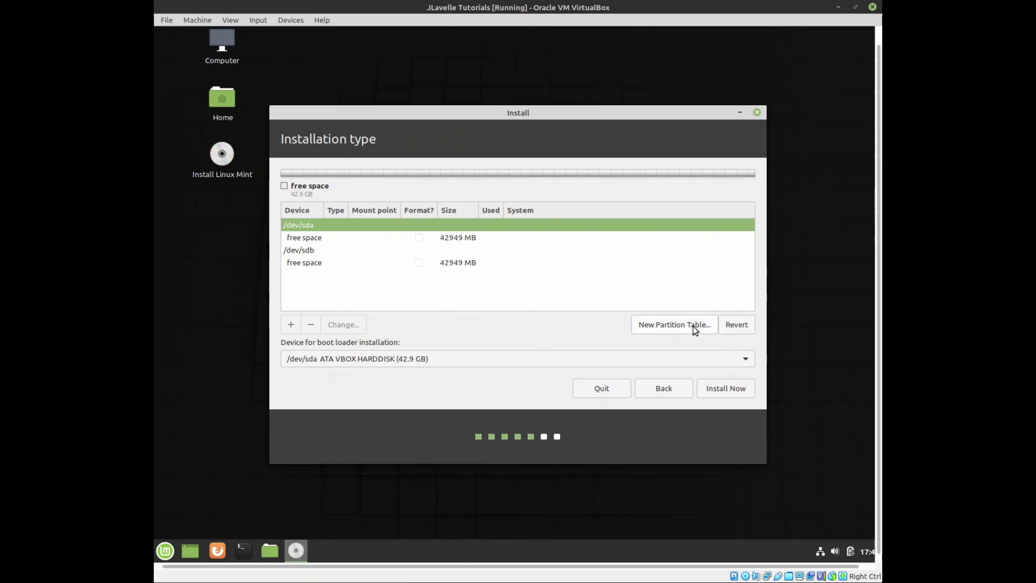
Create new empty partition tables on both /dev/sda and /dev/sdb
left_click(298, 240)
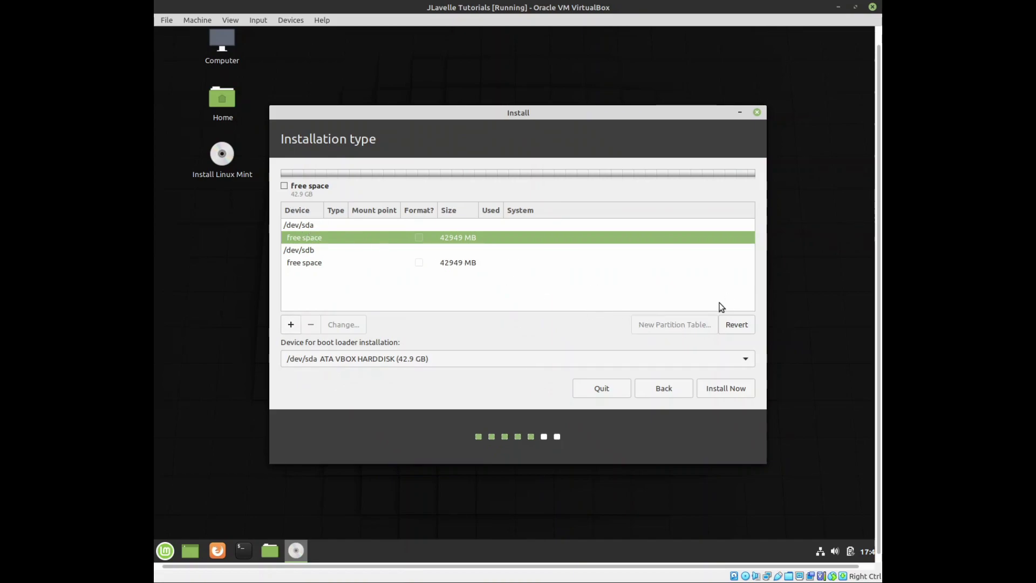
left_click(737, 324)
left_click(675, 327)
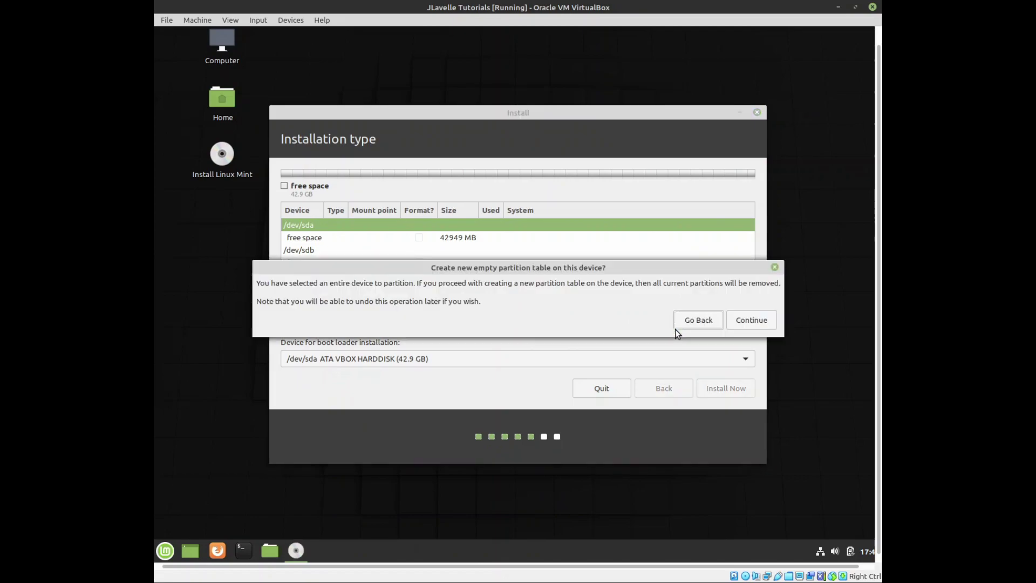
left_click(757, 322)
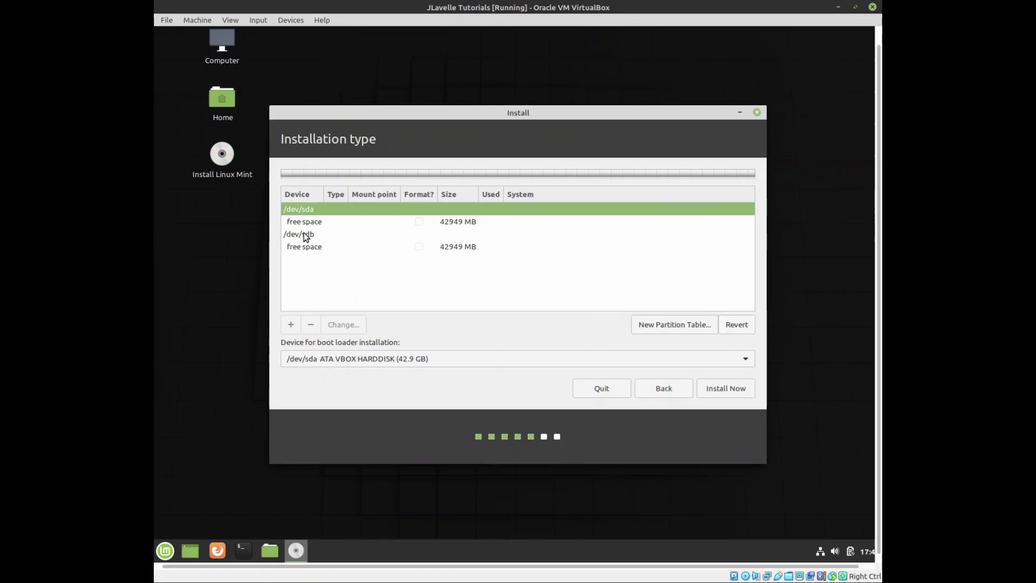
left_click(283, 235)
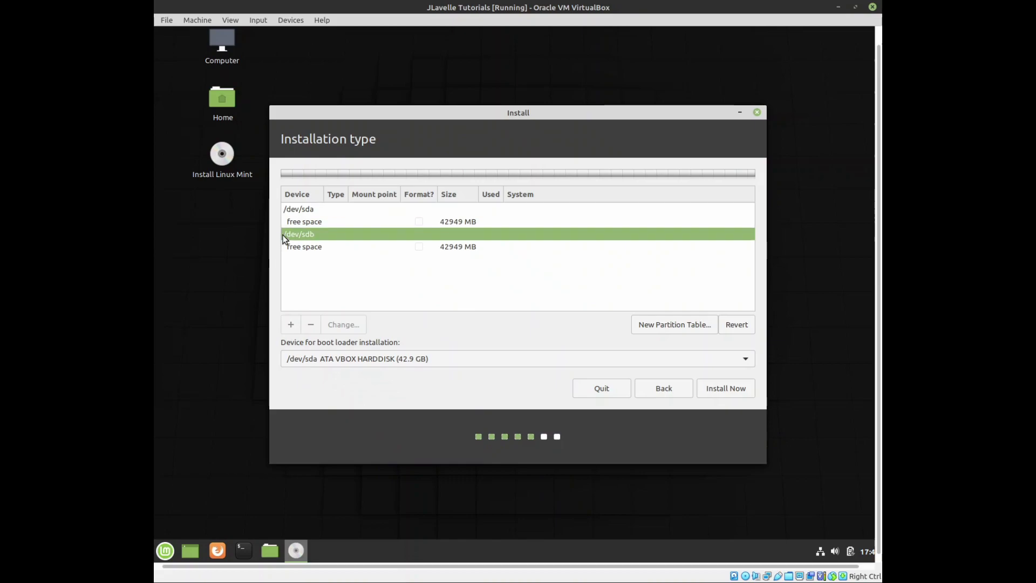
left_click(656, 326)
left_click(756, 318)
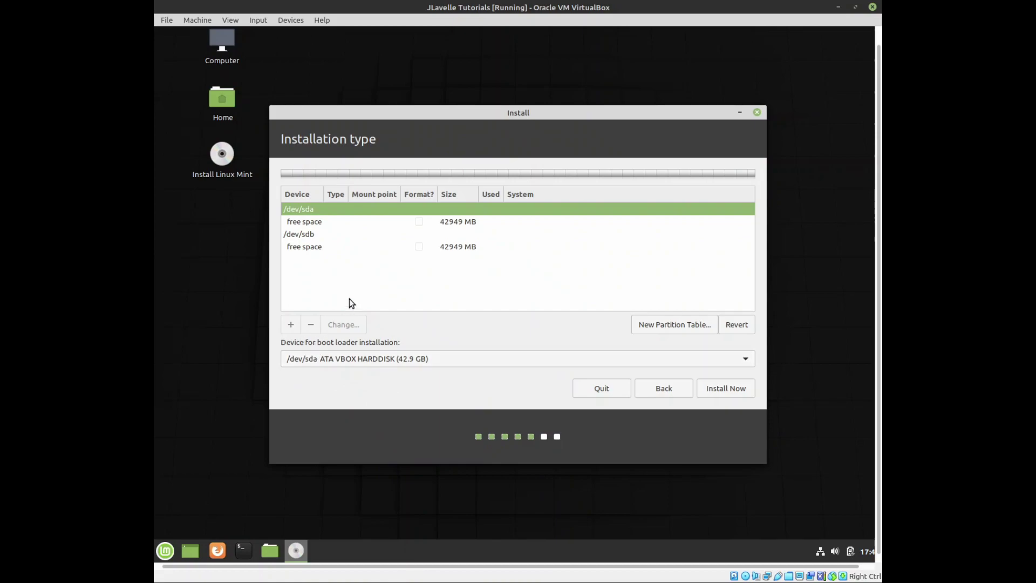
Create a primary Ext4 partition with mount point / using all the free space on /dev/sda
left_click(325, 223)
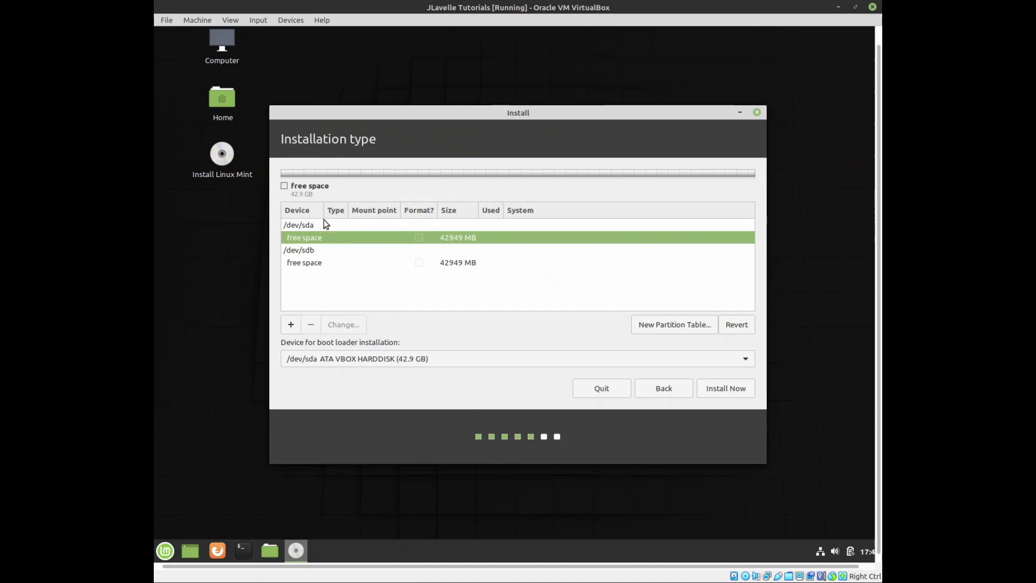
left_click(290, 324)
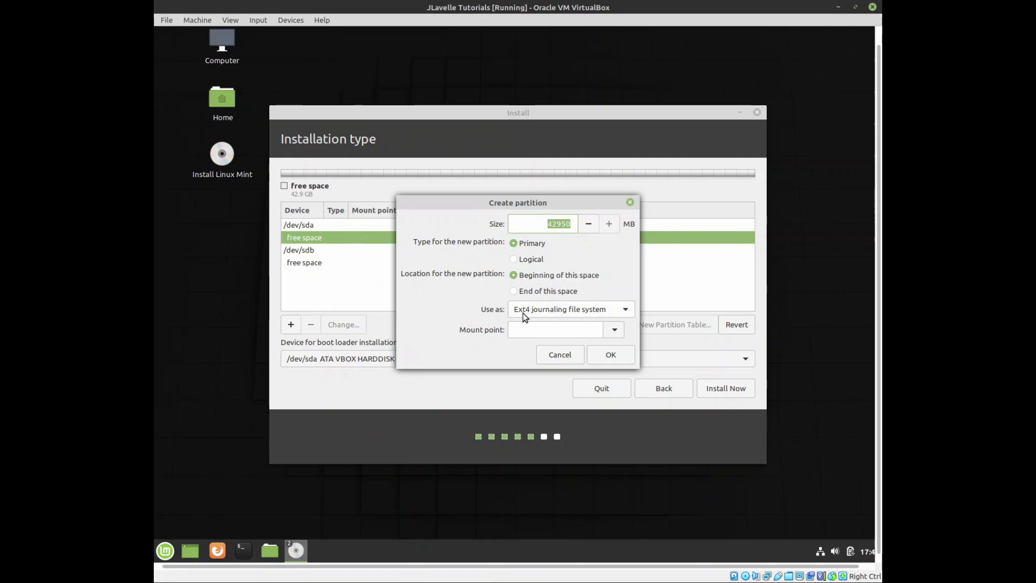
left_click(627, 310)
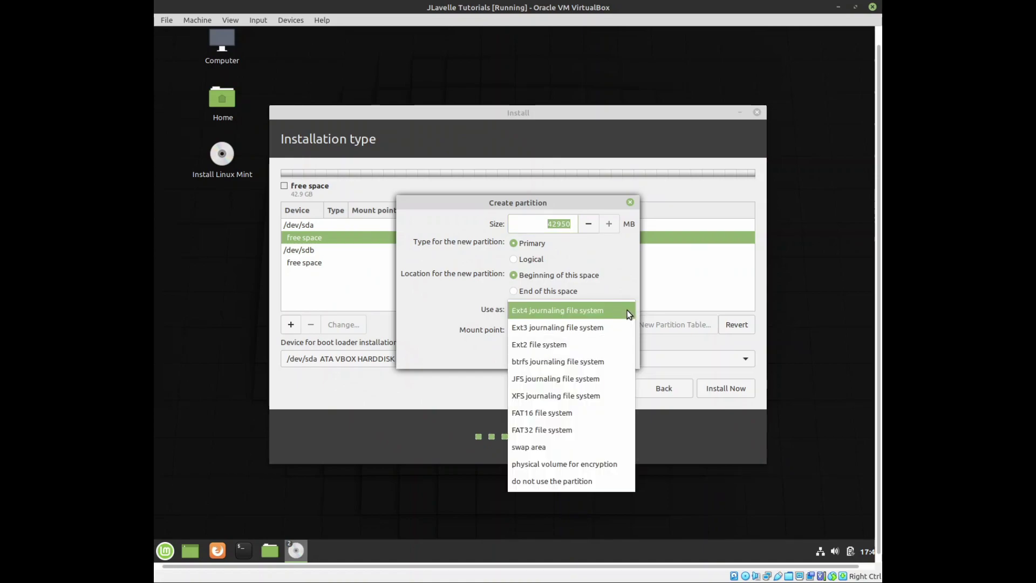
left_click(627, 310)
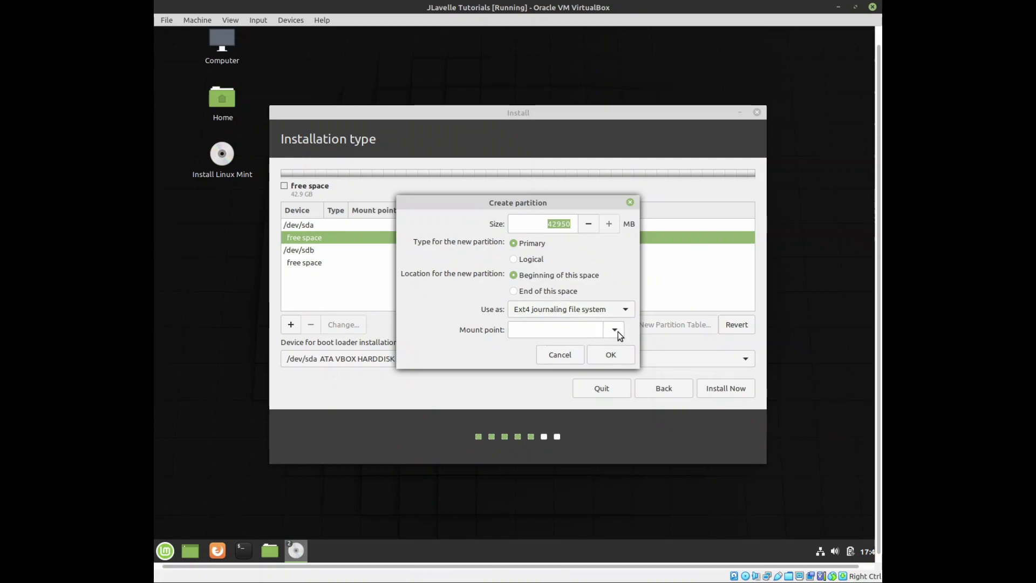
left_click(615, 330)
left_click(533, 350)
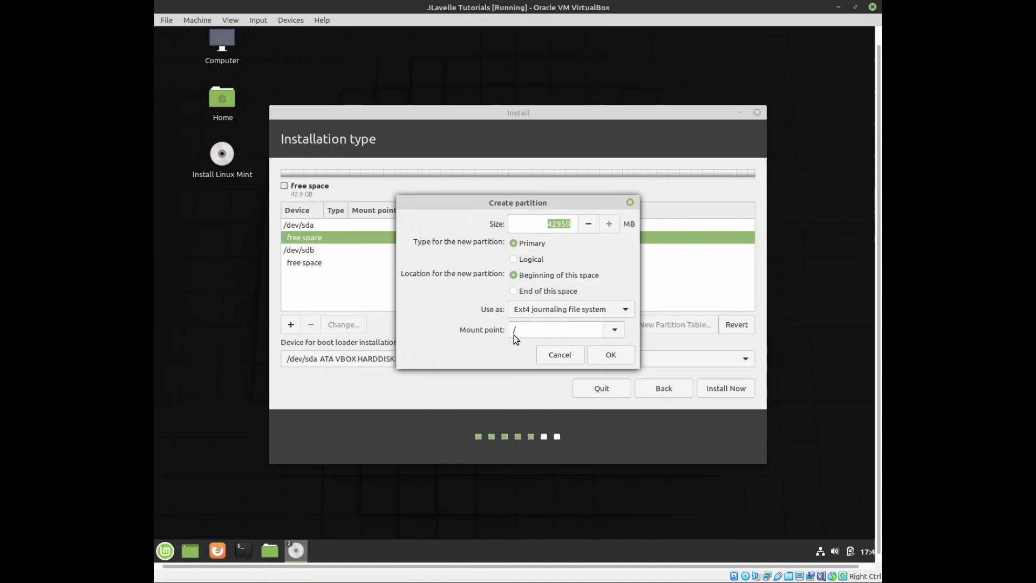
left_click(625, 355)
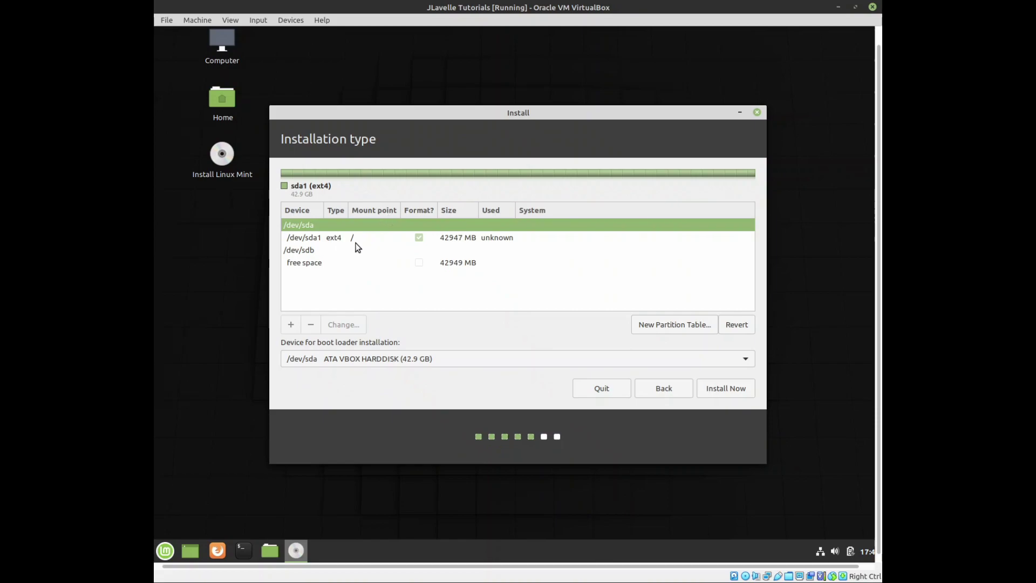
Create a 5000 MB logical Ext4 partition with mount point /tmp in the free space on /dev/sdb
left_click(295, 263)
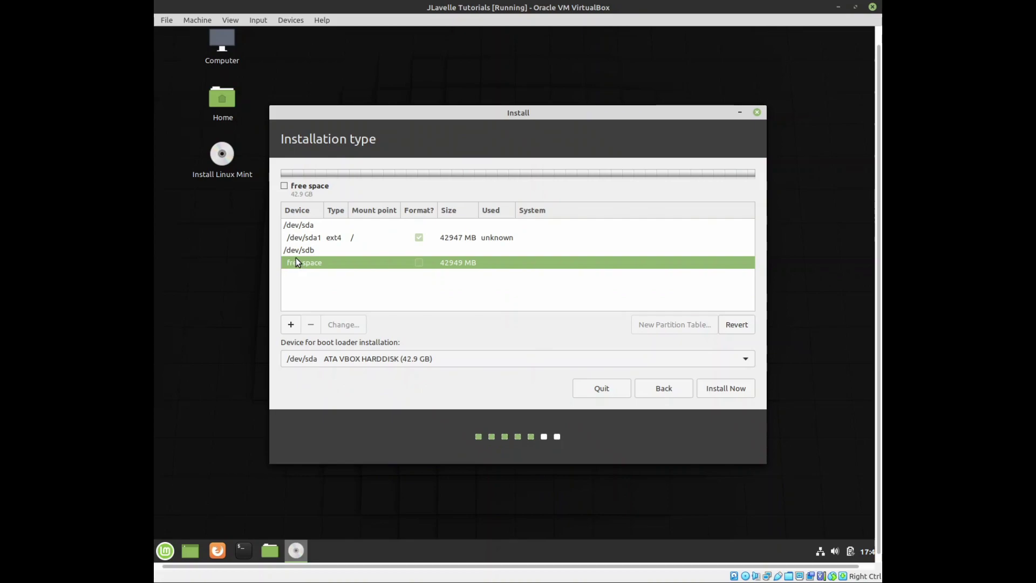
left_click(289, 326)
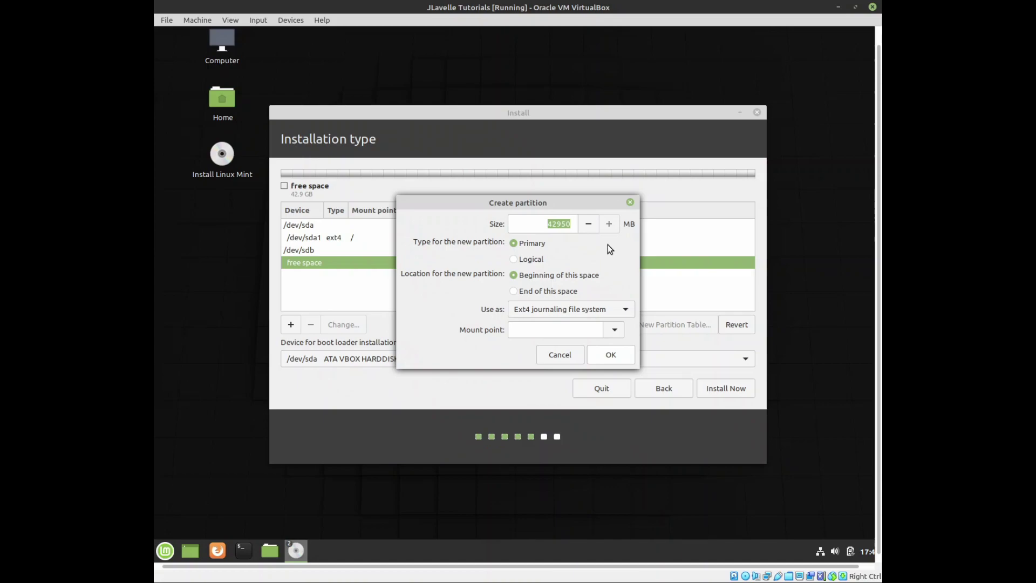
left_click(566, 224)
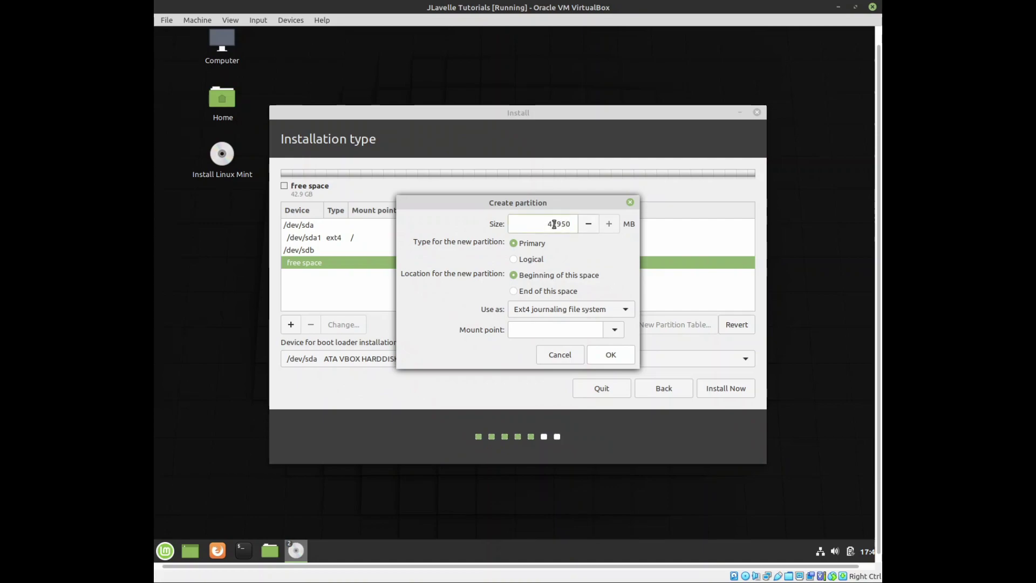
left_click_drag(546, 224, 574, 225)
type("5000")
left_click(615, 330)
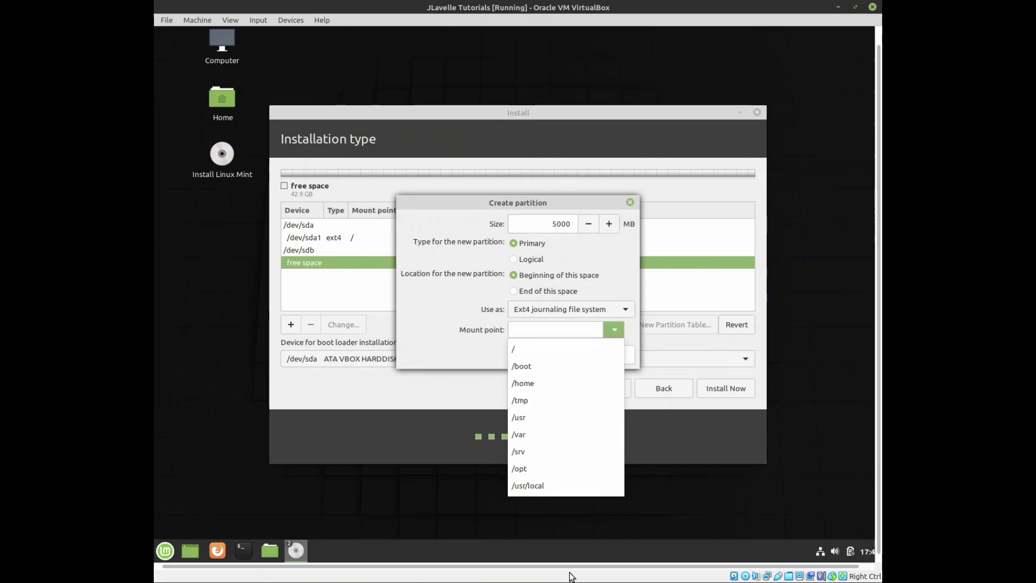
left_click(528, 401)
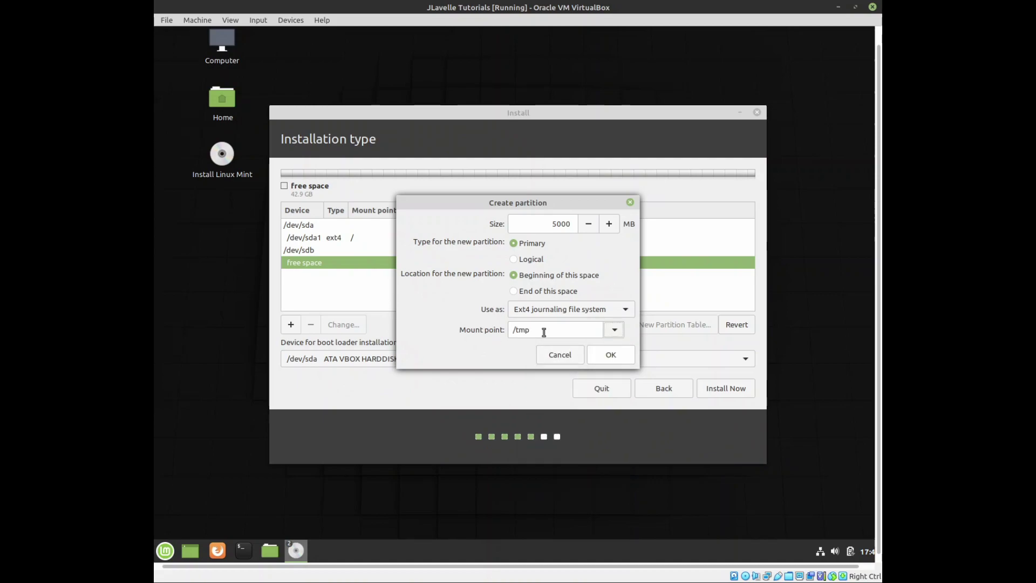
left_click(515, 259)
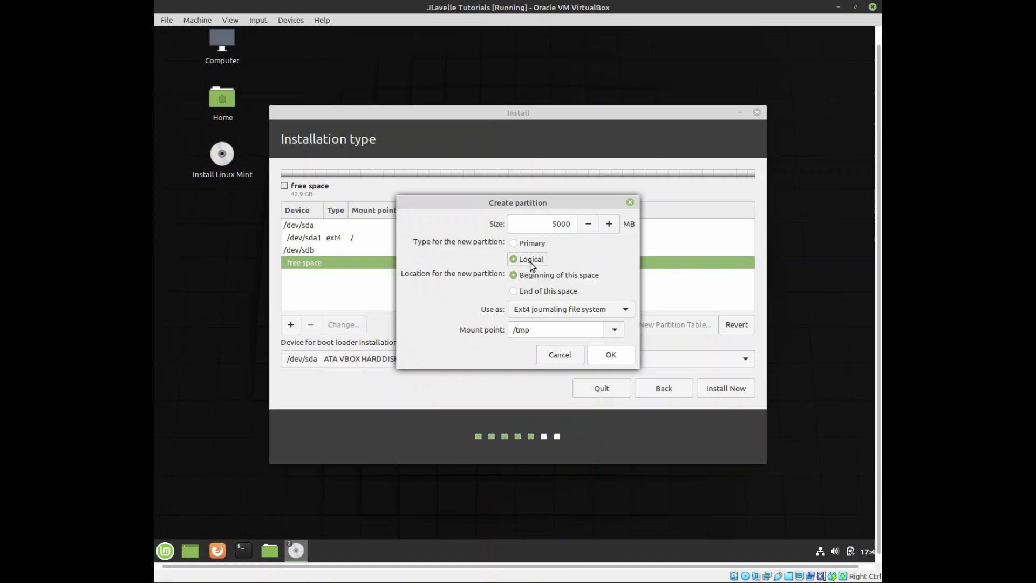
left_click(609, 355)
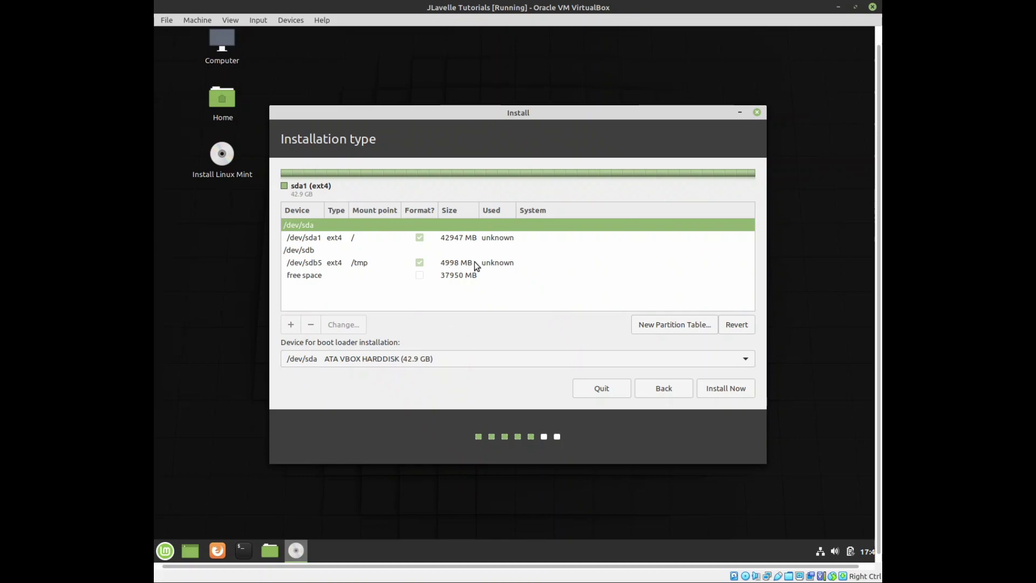
Create a 16000 MB logical Ext4 partition with mount point /var in the remaining free space on /dev/sdb
left_click(301, 275)
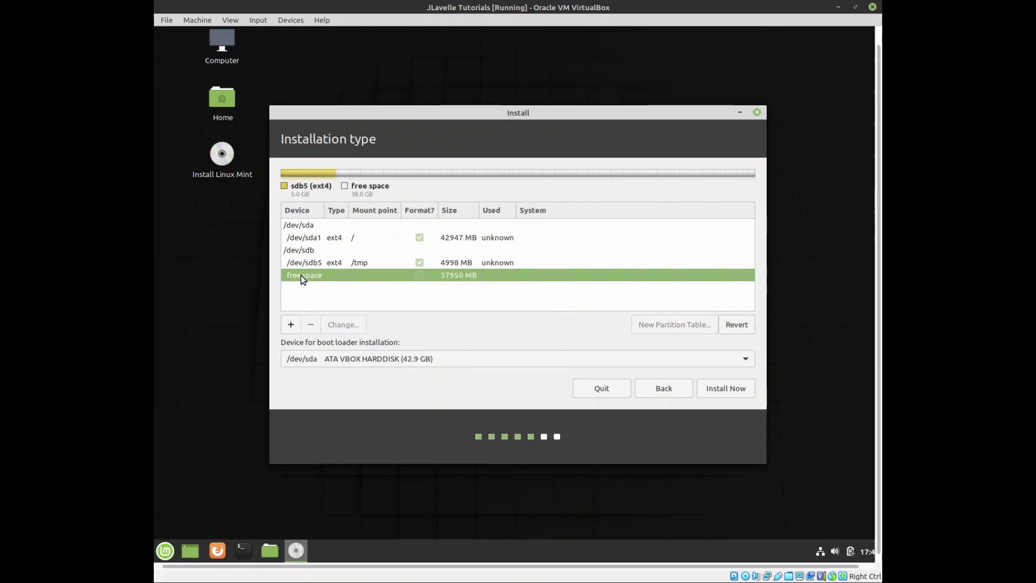
left_click(291, 324)
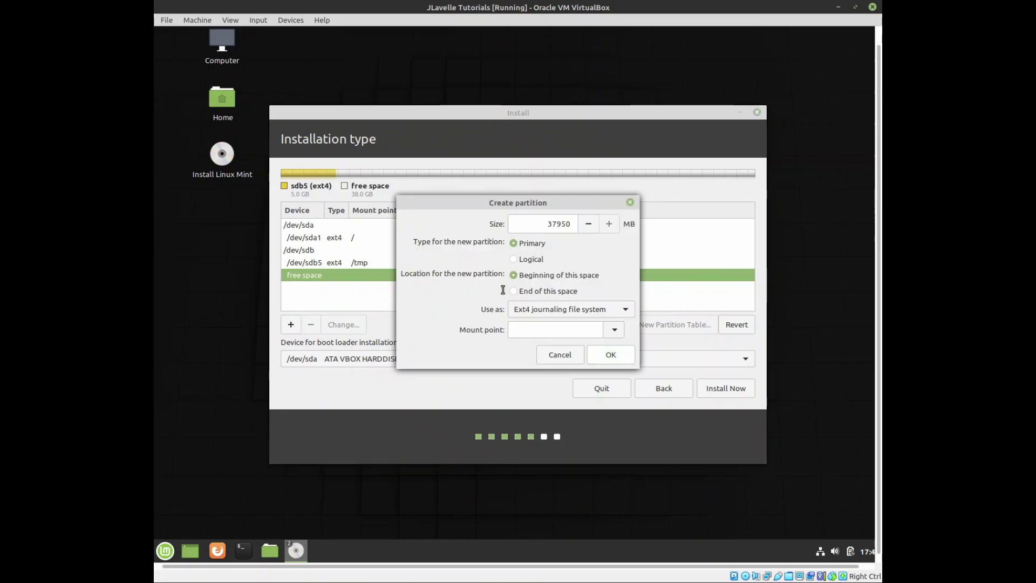
double_click(542, 223)
type("10")
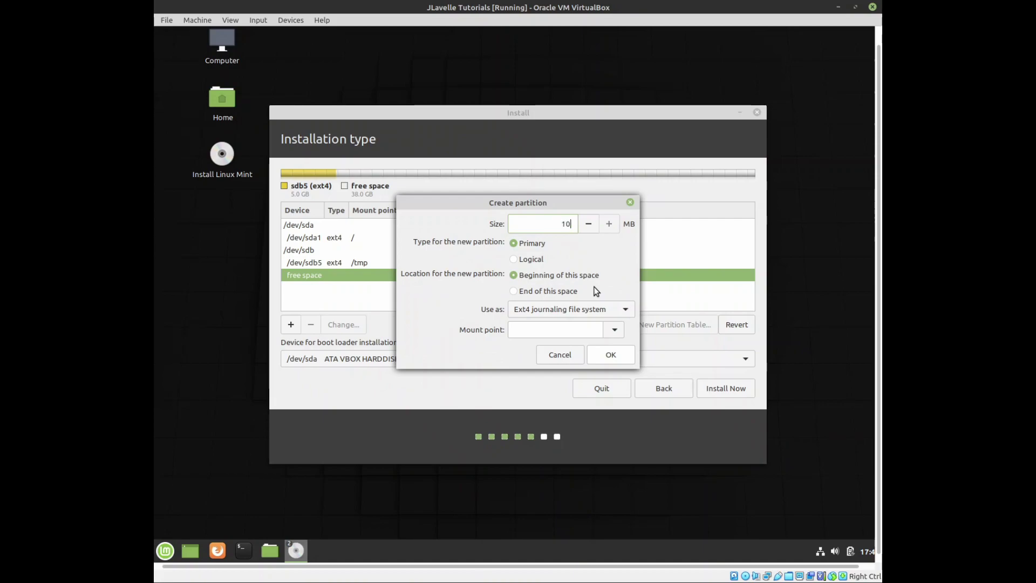
type("000")
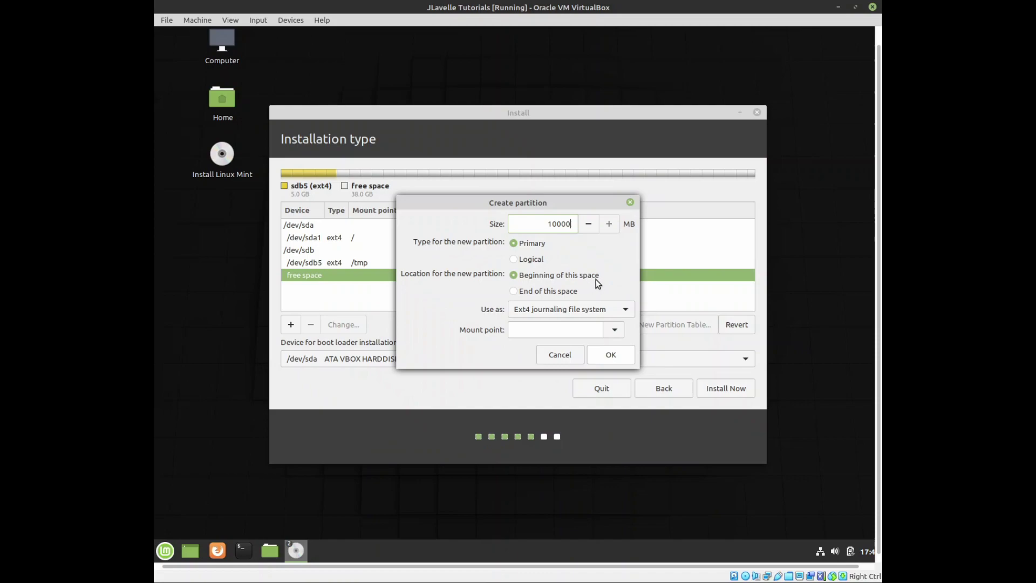
left_click(545, 261)
type("6")
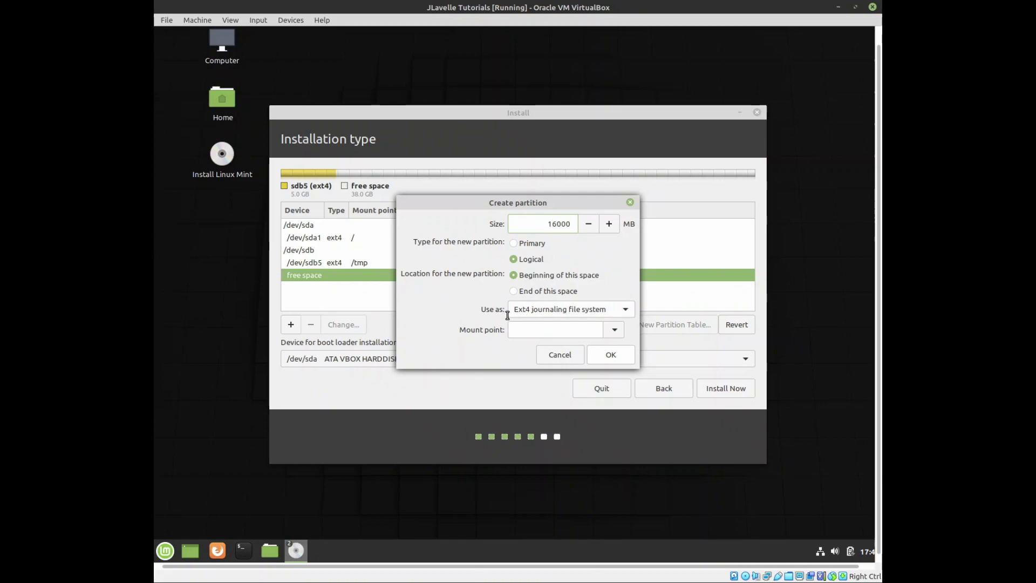
left_click(614, 330)
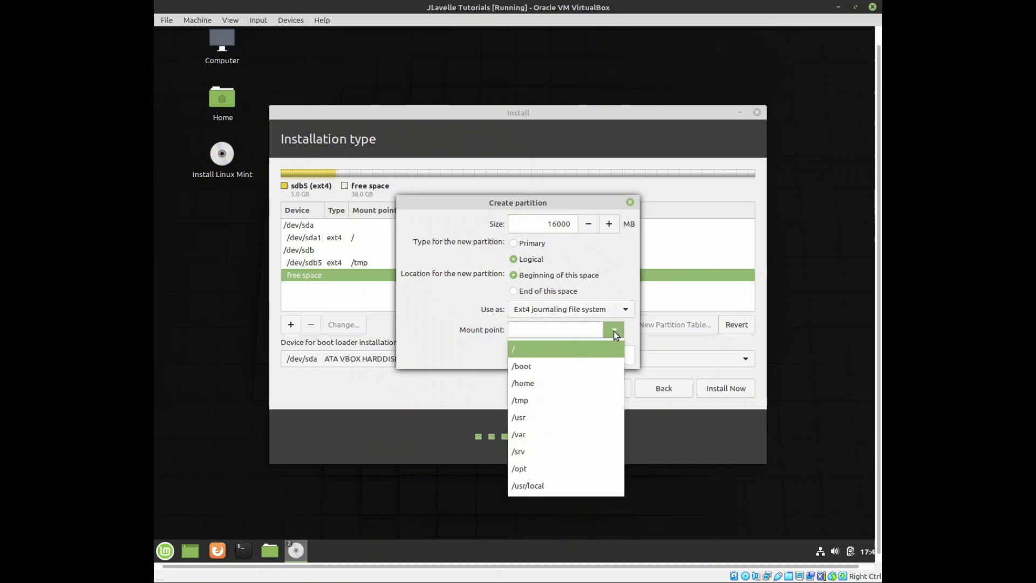
left_click(516, 435)
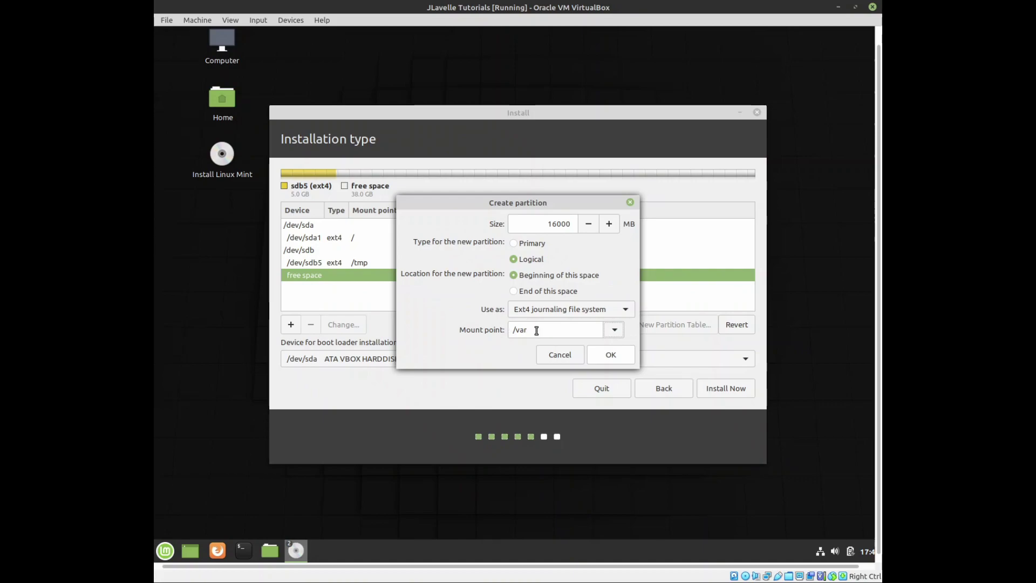
left_click(618, 356)
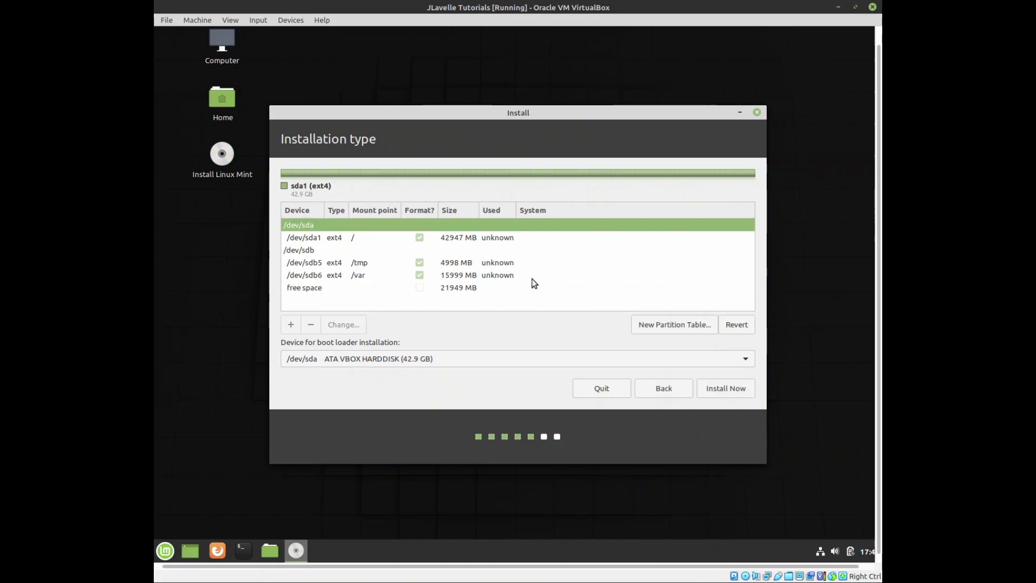
Create a primary Ext4 partition with mount point /home using all the remaining free space on /dev/sdb
left_click(303, 288)
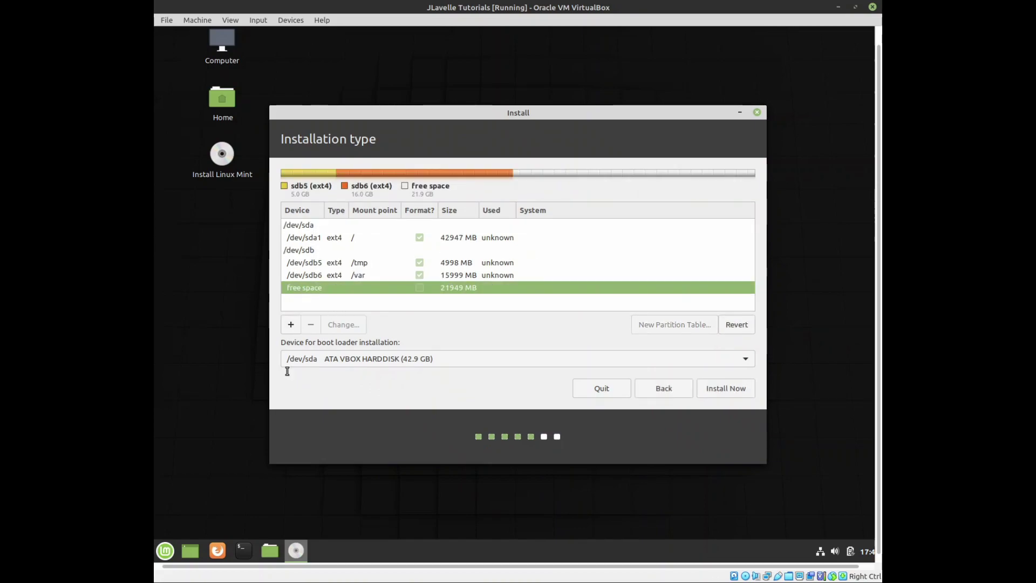
left_click(289, 327)
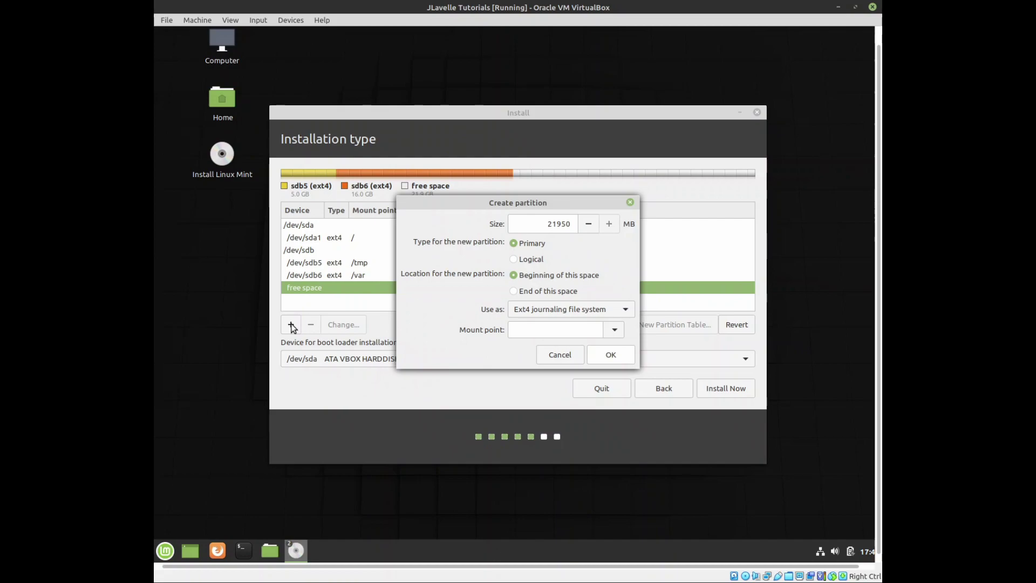
left_click(615, 330)
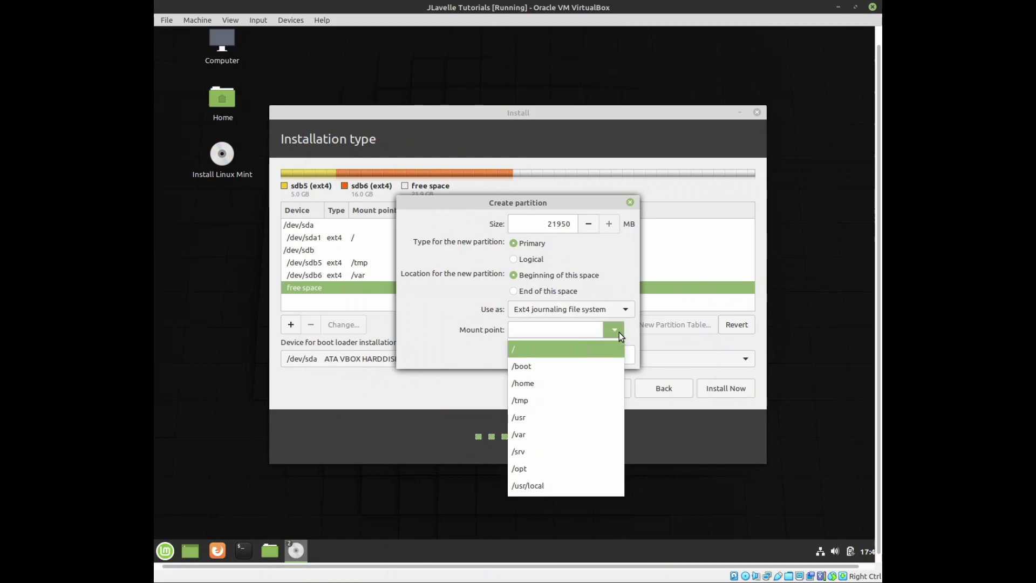
left_click(516, 382)
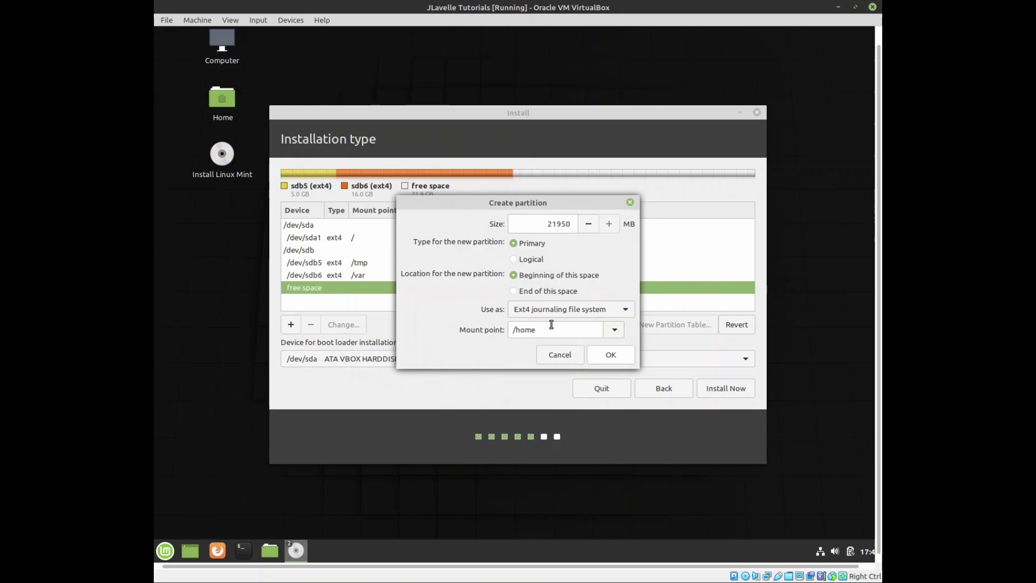
left_click(612, 354)
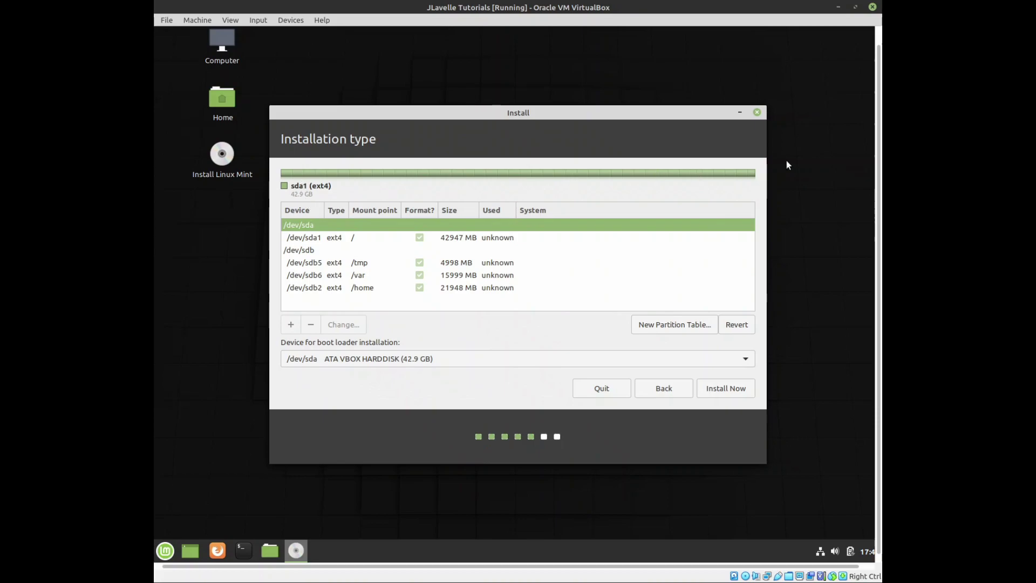
Start the installation with /dev/sda as boot loader device and confirm writing the partition changes to both disks
left_click(318, 264)
left_click(308, 254)
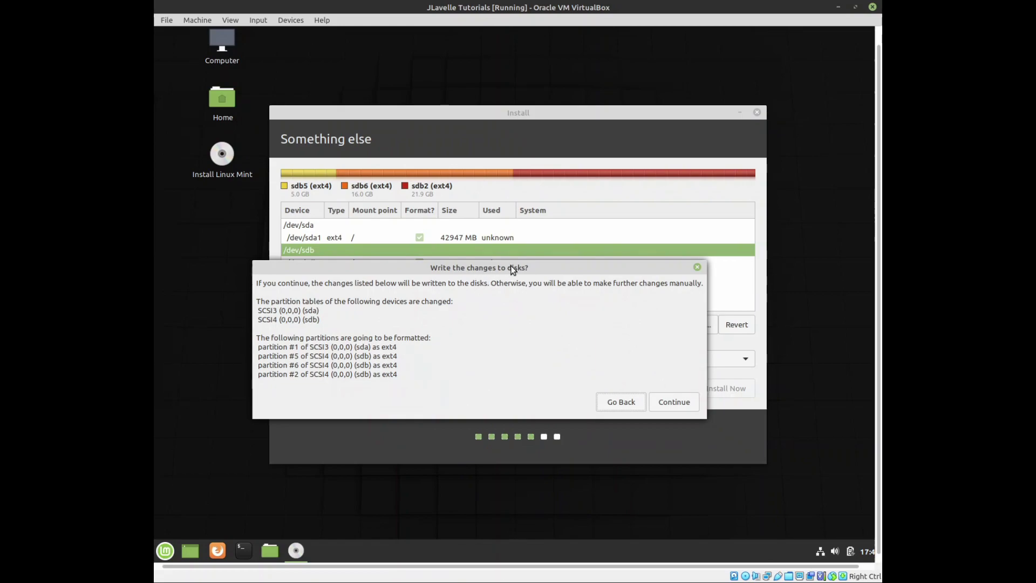
left_click_drag(508, 267, 518, 179)
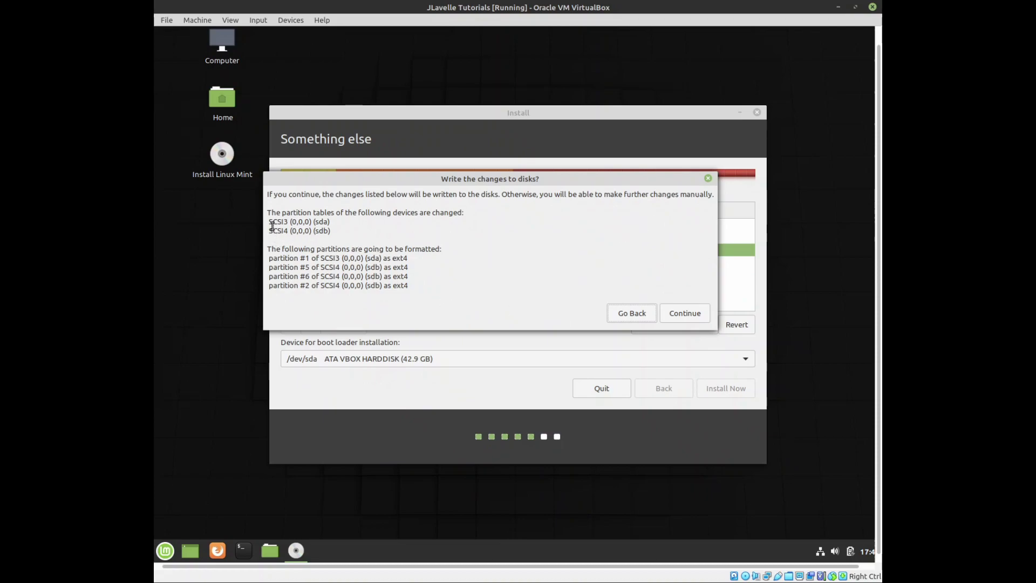
left_click_drag(269, 221, 330, 222)
left_click(306, 228)
left_click(693, 317)
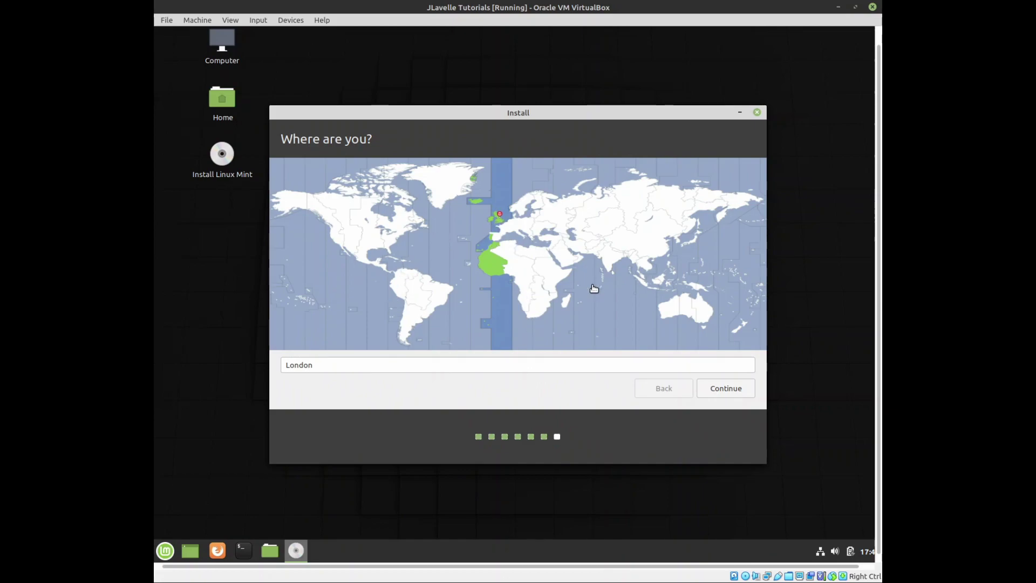
left_click(706, 311)
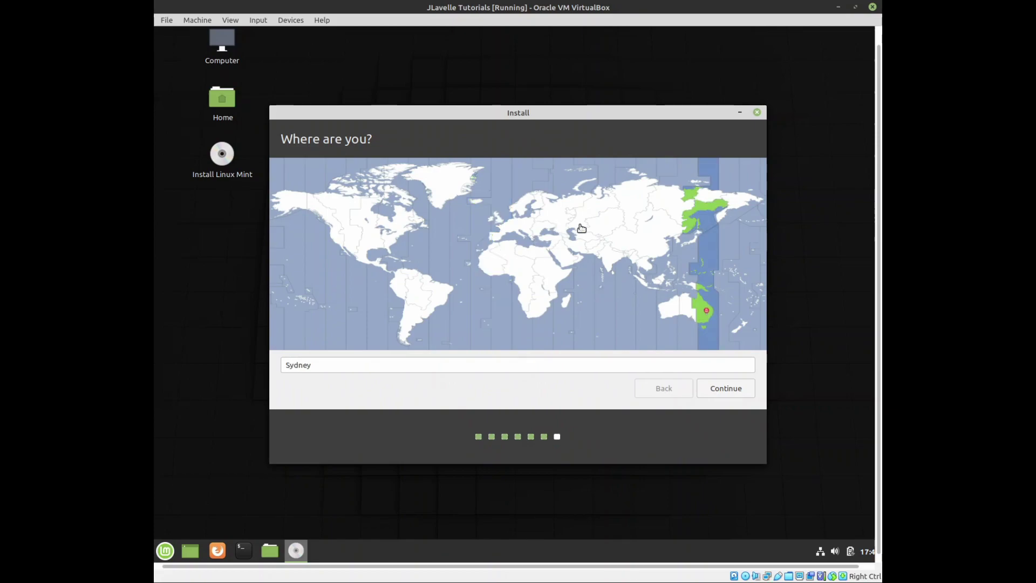
left_click(611, 258)
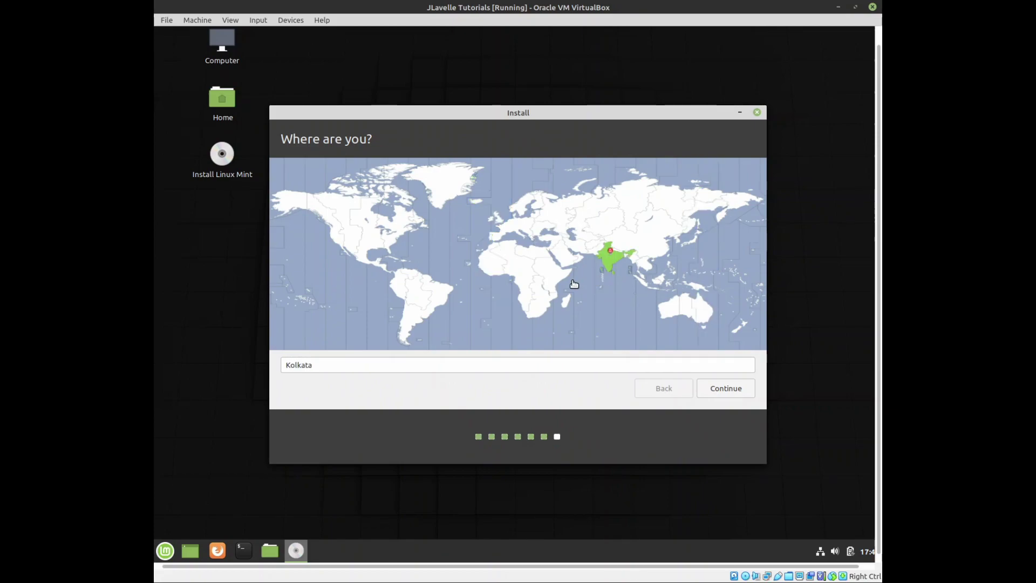
left_click(443, 291)
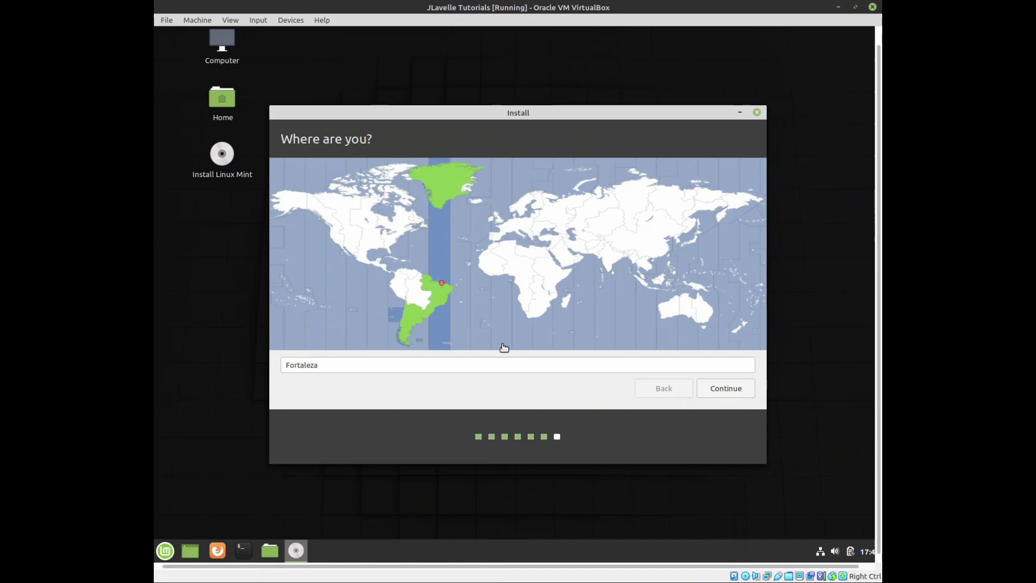
left_click(285, 200)
Set the location for the time zone to London and continue to the account details
left_click(499, 221)
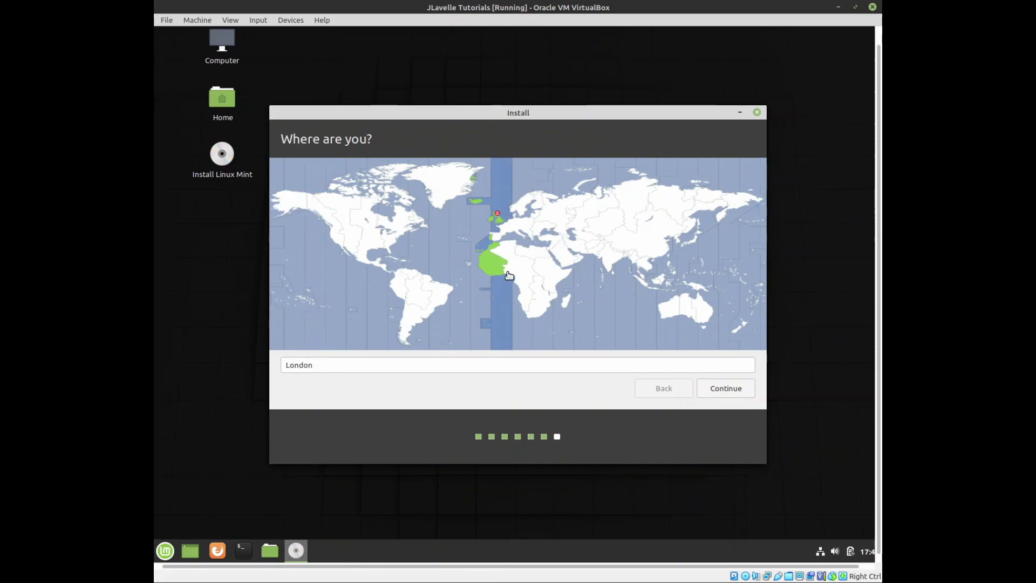
left_click(721, 389)
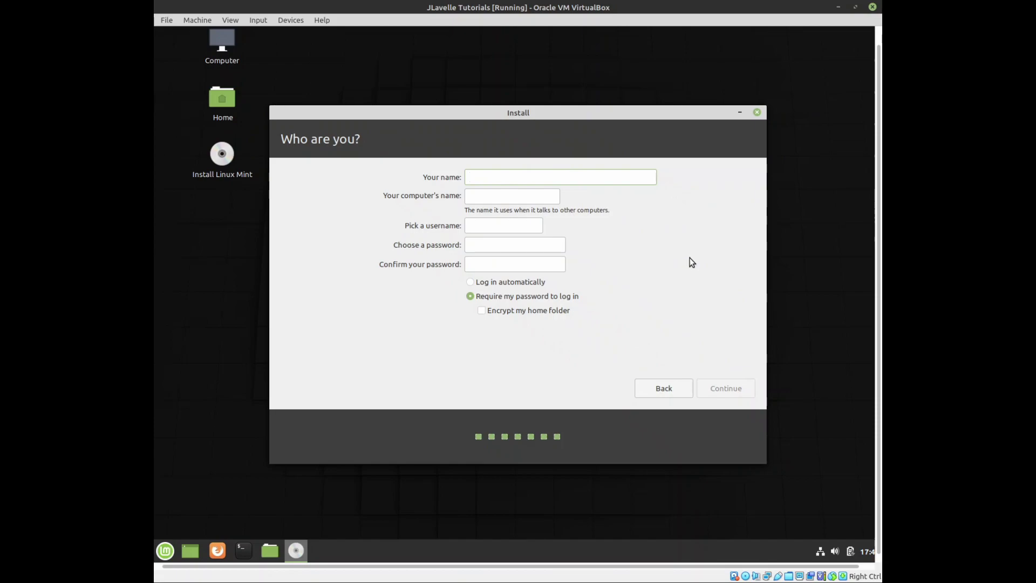
Enter the user's full name and replace the part of the computer's name after the hyphen with the tutorial channel's short name
type("John")
left_click_drag(487, 196, 547, 201)
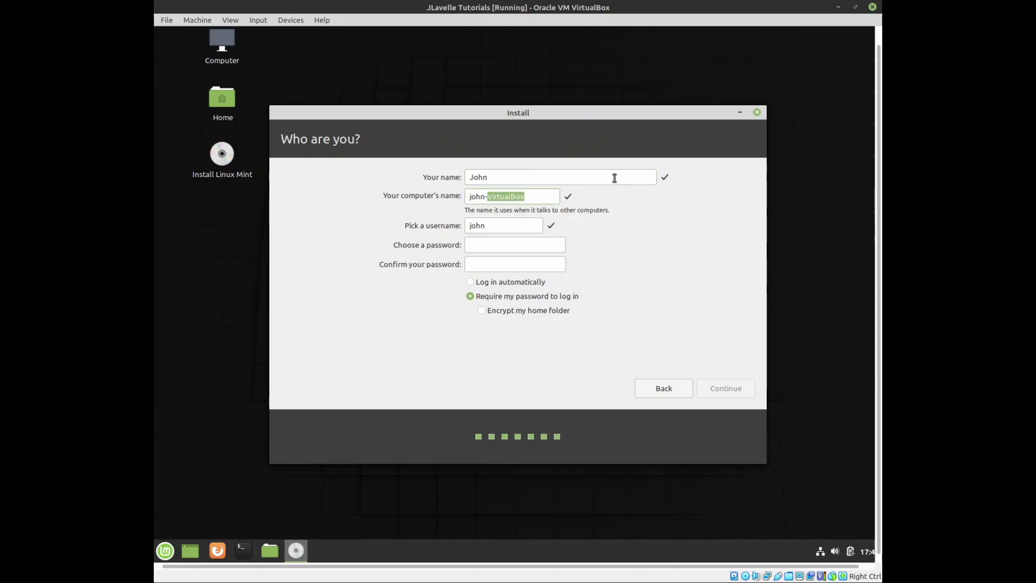
type("Lavelle")
left_click(549, 198)
key("BackSpace")
key("BackSpace")
key("BackSpace")
key("BackSpace")
key("BackSpace")
key("BackSpace")
key("BackSpace")
key("BackSpace")
key("BackSpace")
key("BackSpace")
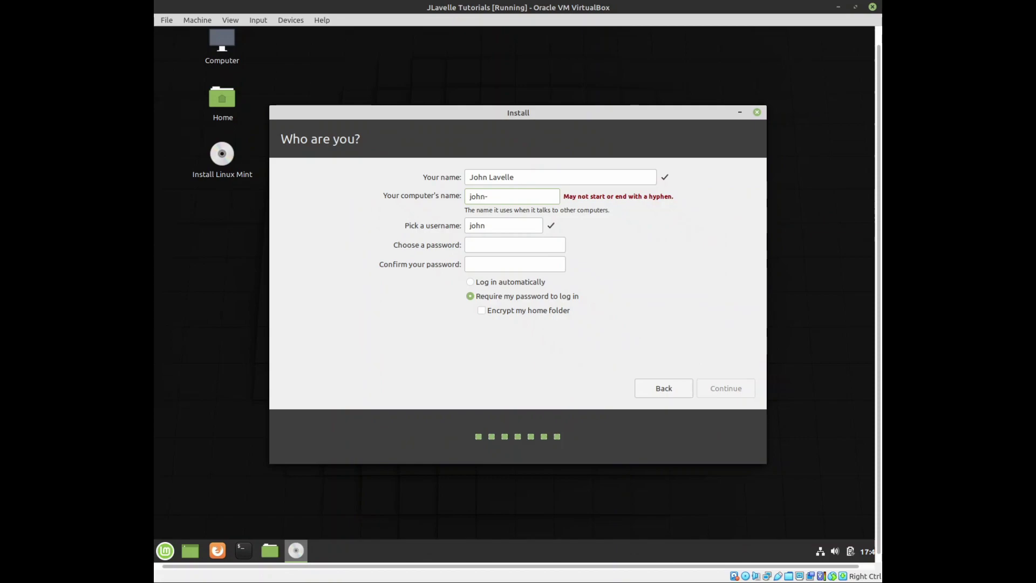
type("JL")
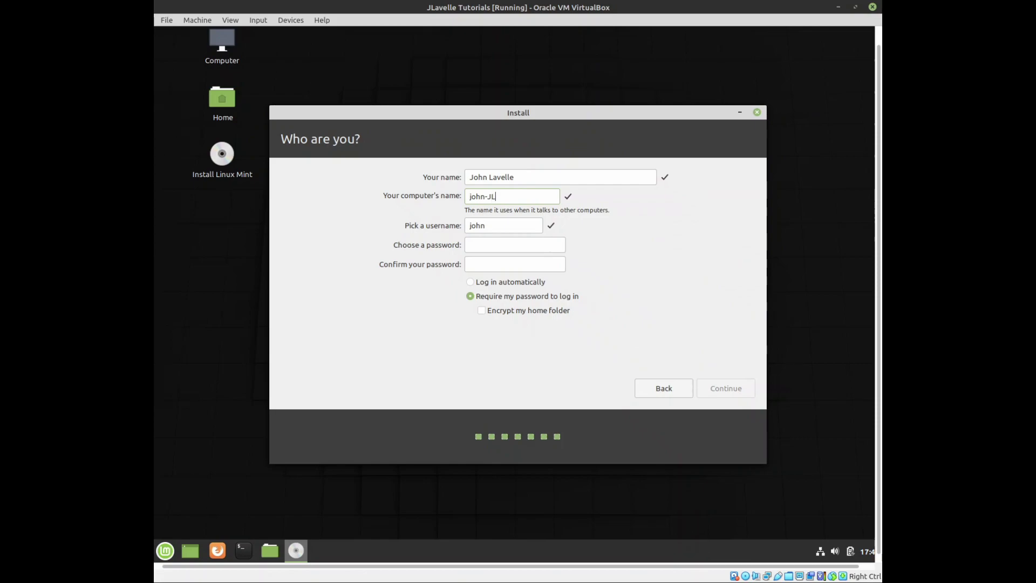
type("avelleTuts")
Enter and confirm the account password, keep the password required for login, and continue the installation
left_click(475, 246)
type("********")
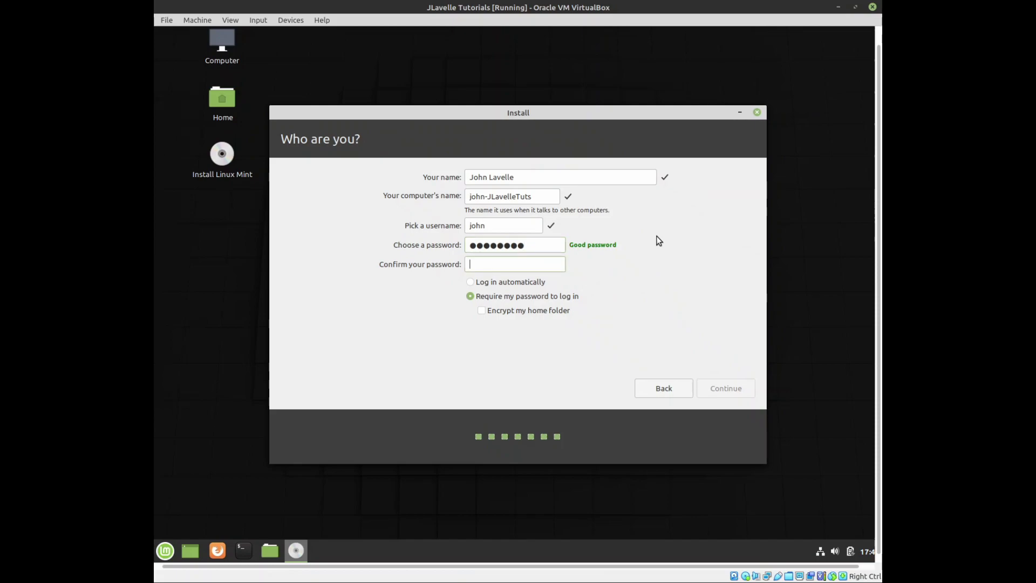
type("********")
left_click(739, 391)
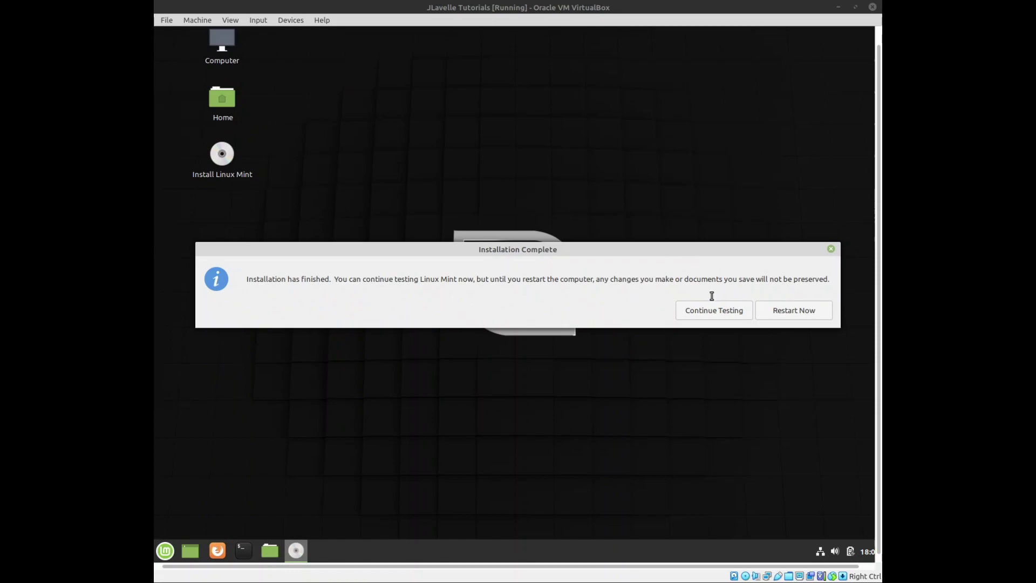
Restart the machine into the newly installed system and log in with the account password
left_click(806, 311)
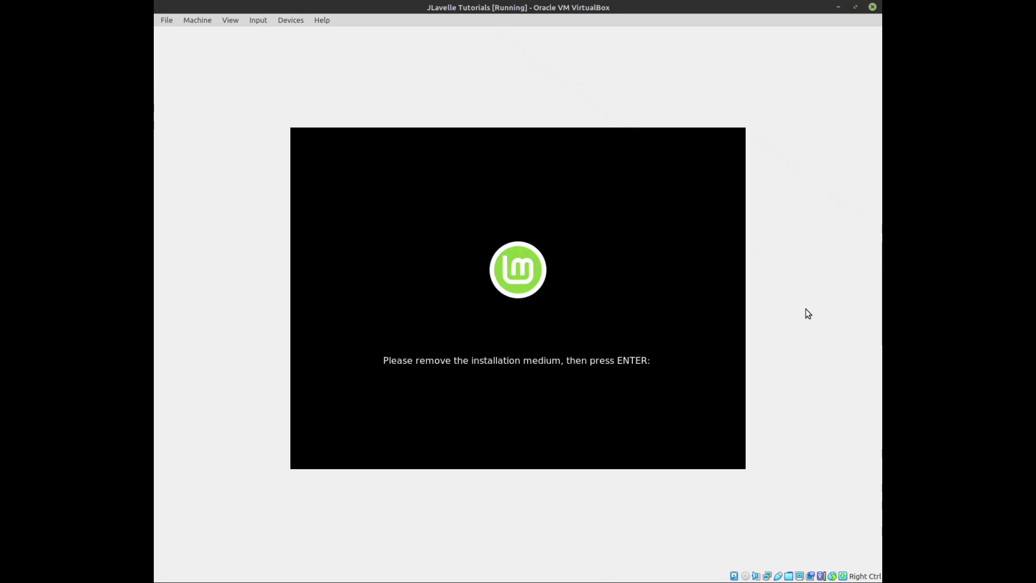
key("Return")
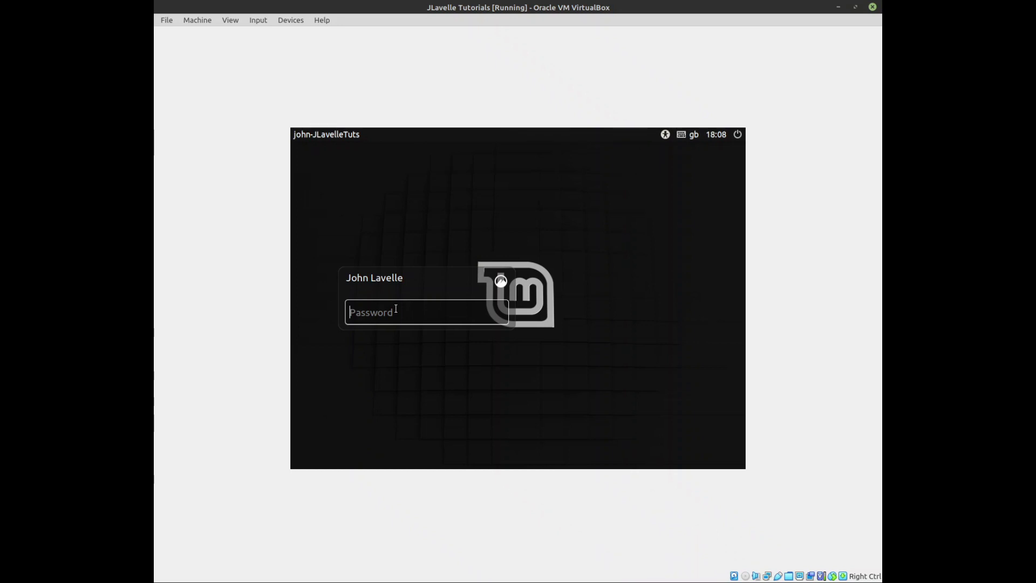
type("********")
key("Return")
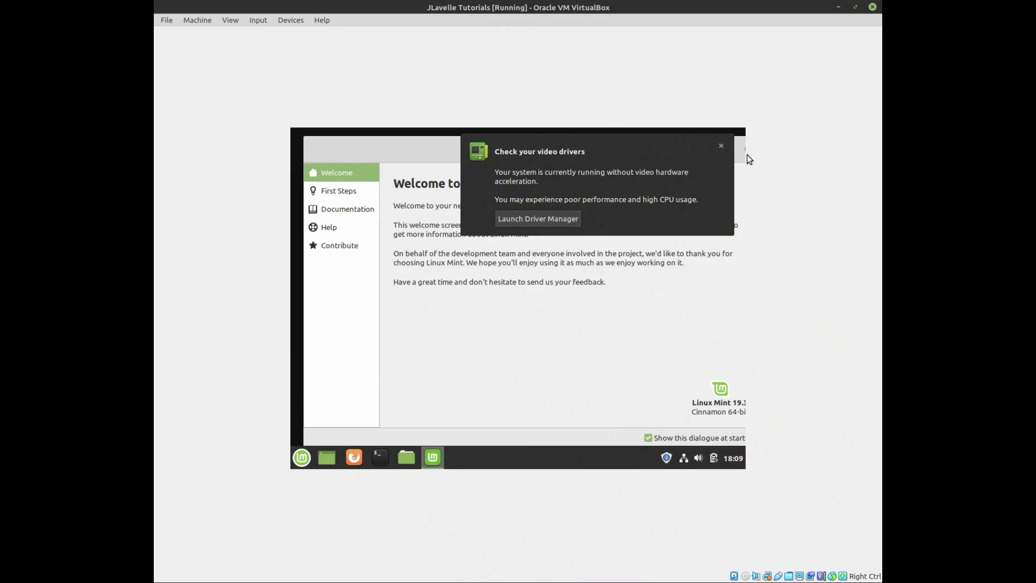
Open System Settings, dismissing the video driver notification and the Welcome window
left_click(721, 147)
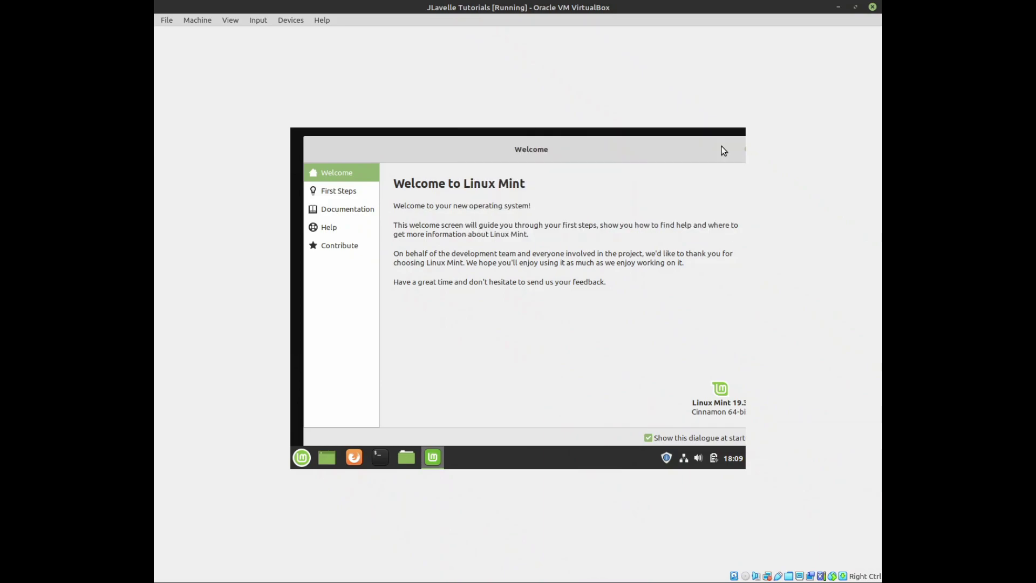
left_click(301, 457)
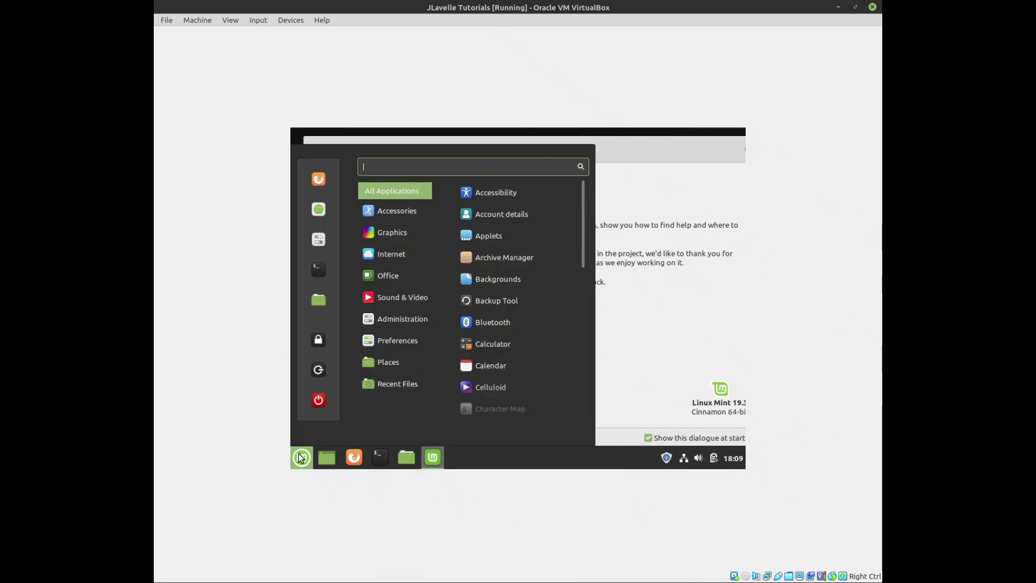
left_click(318, 241)
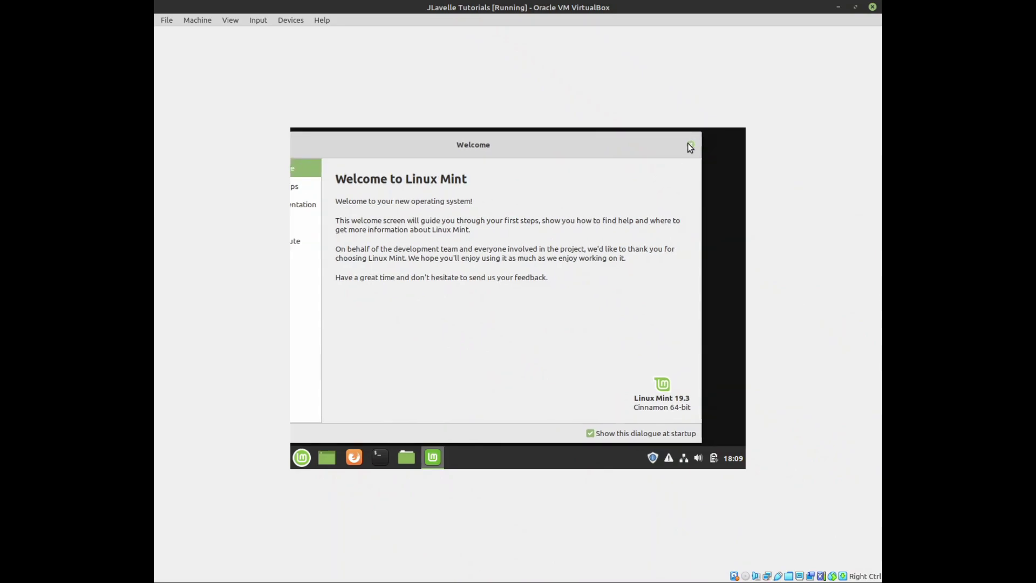
left_click(690, 145)
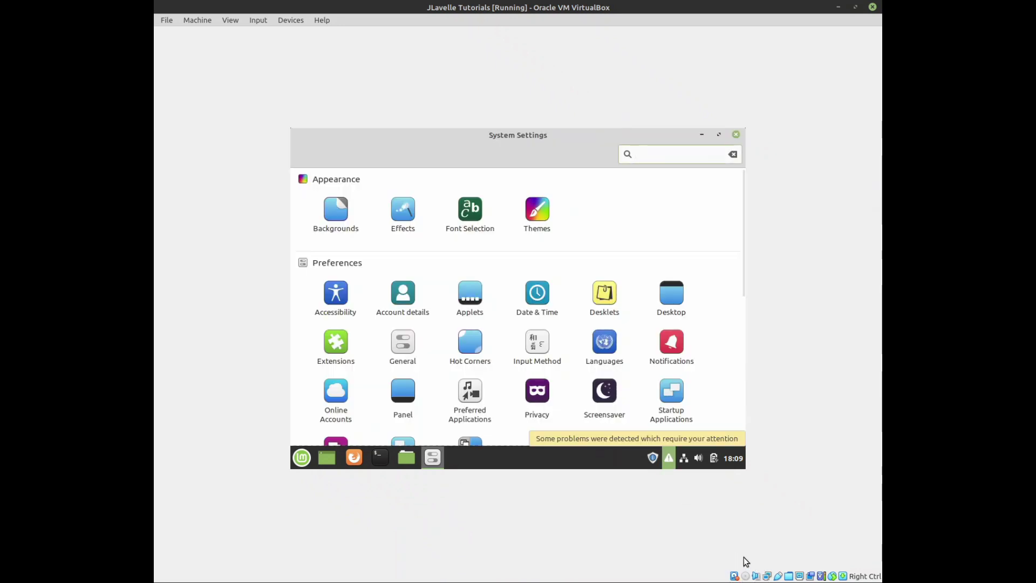
Set the display resolution to 1280 x 960 (4:3) and keep the new configuration
scroll(568, 376, "down", 5)
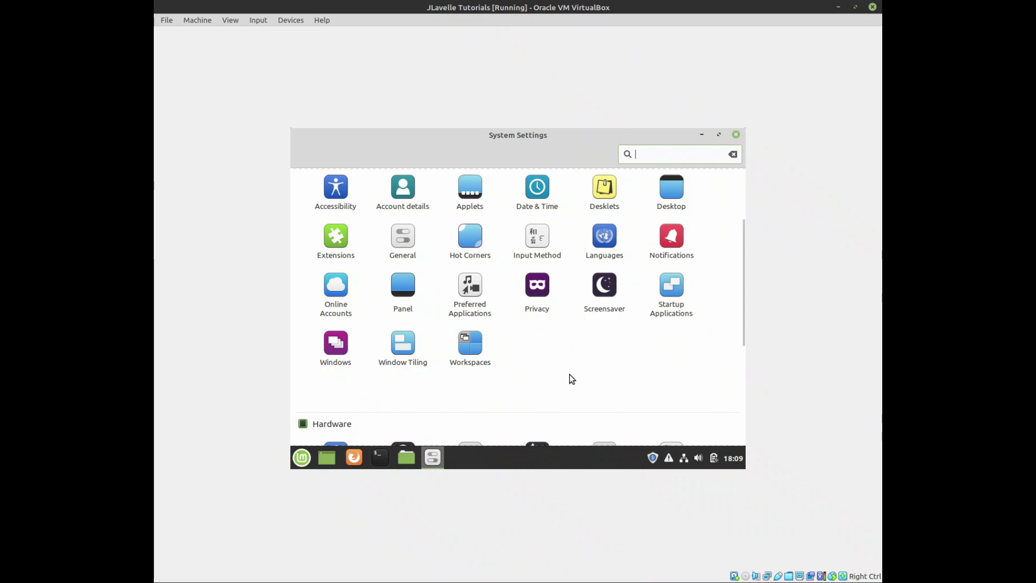
left_click(540, 351)
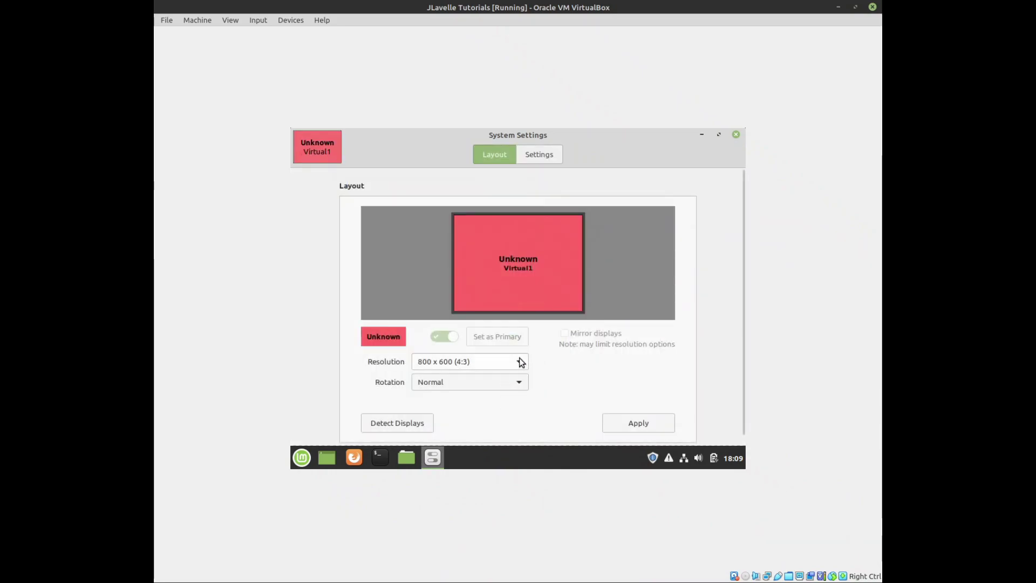
left_click(519, 358)
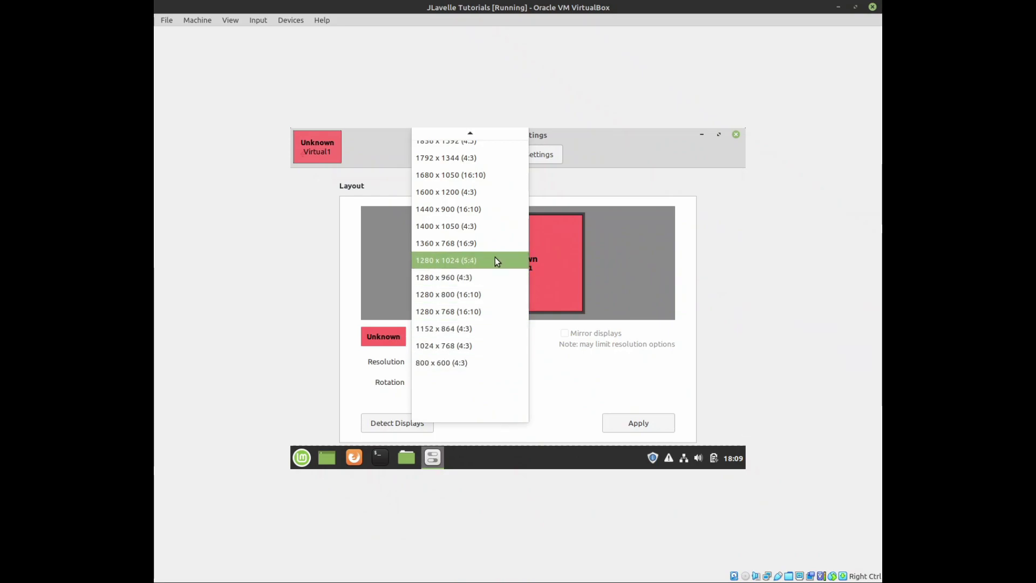
left_click(489, 278)
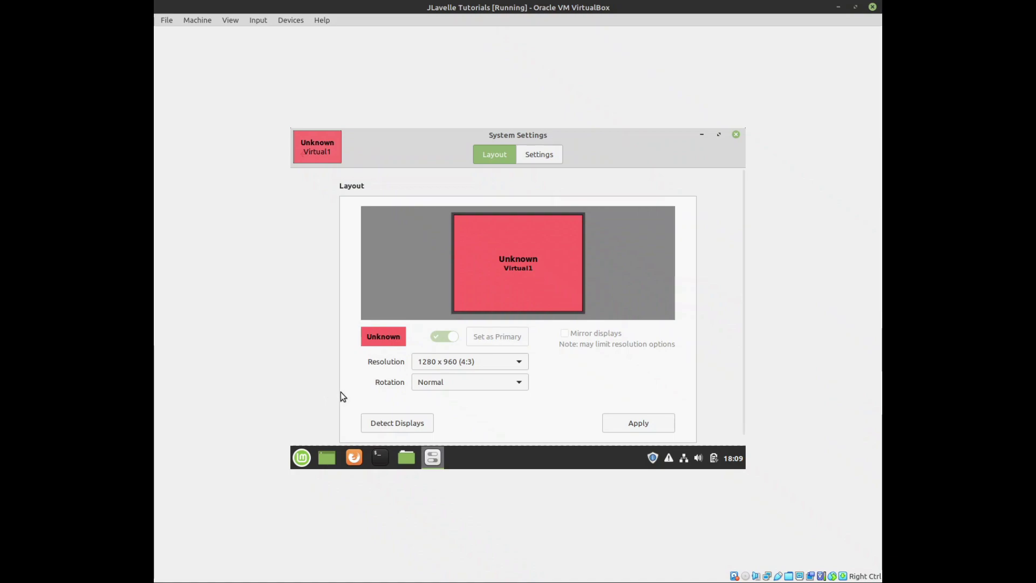
left_click(655, 426)
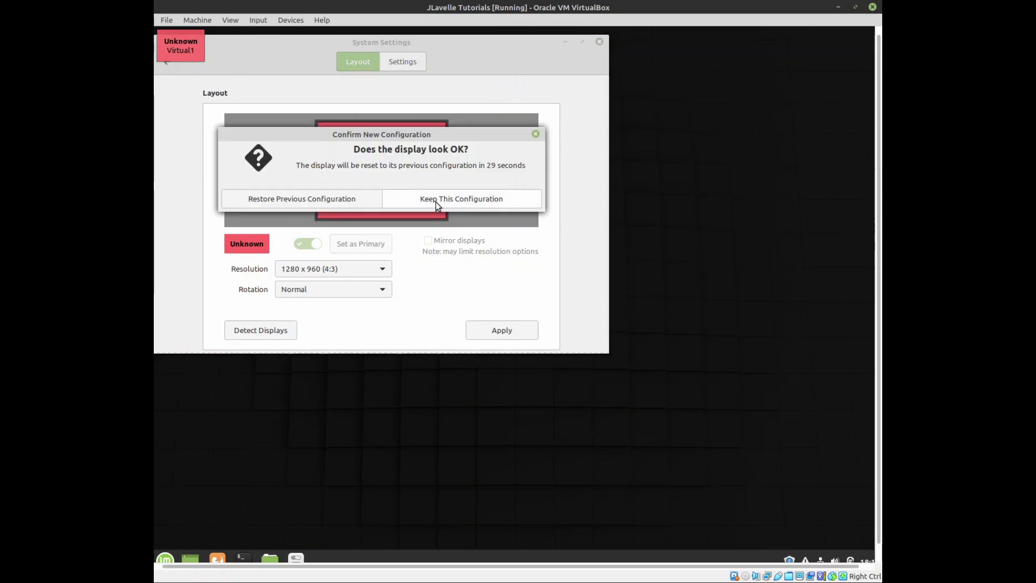
left_click(436, 201)
Fit the guest display within the virtual machine window, reapply and keep the display configuration, and close System Settings
left_click(230, 20)
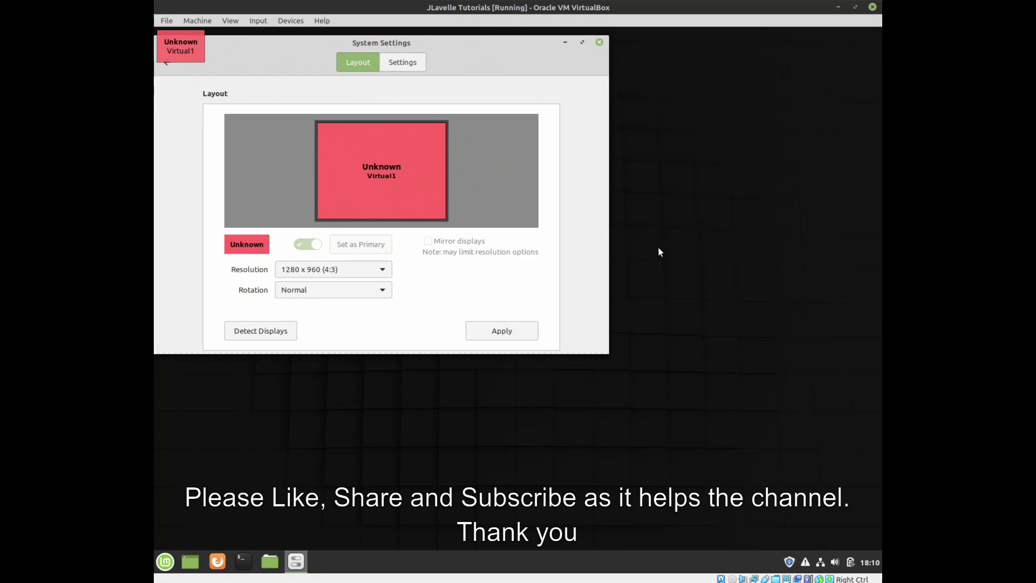
left_click(515, 330)
left_click(461, 200)
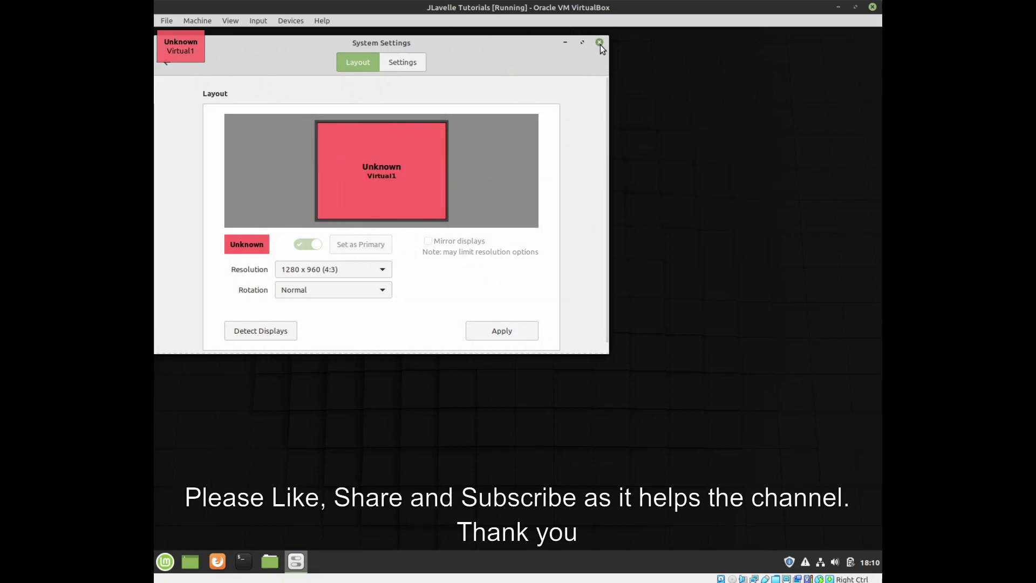
left_click(599, 43)
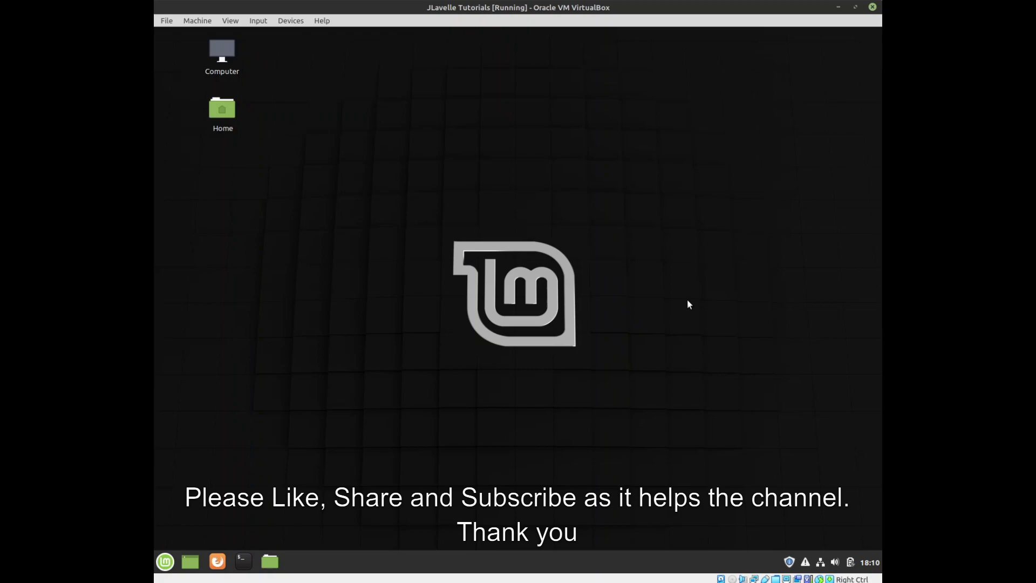